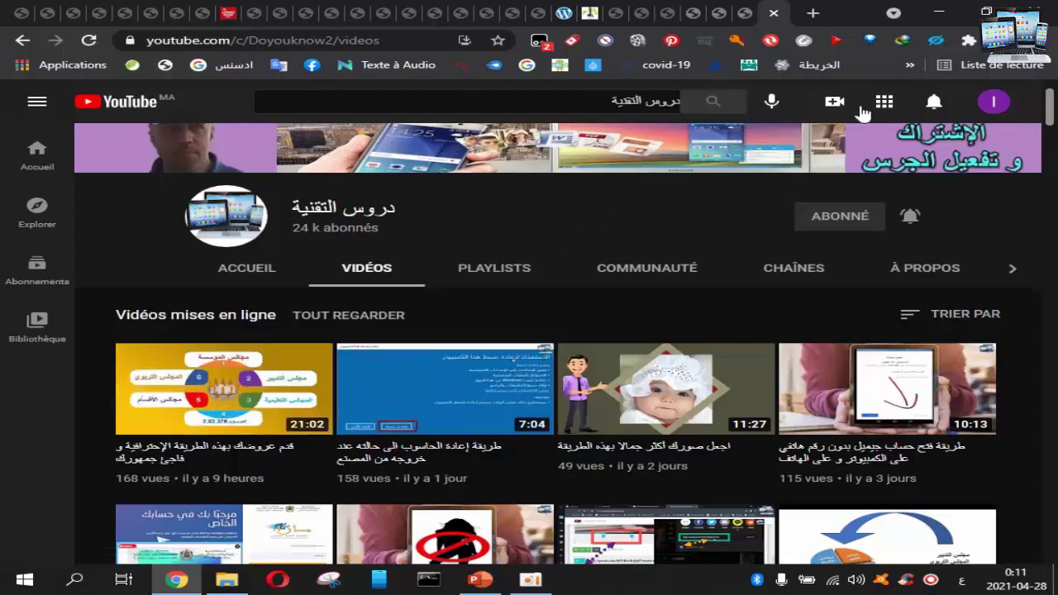
# - Minimize the Chrome window showing YouTube to reveal the Windows desktop
pyautogui.click(943, 12)
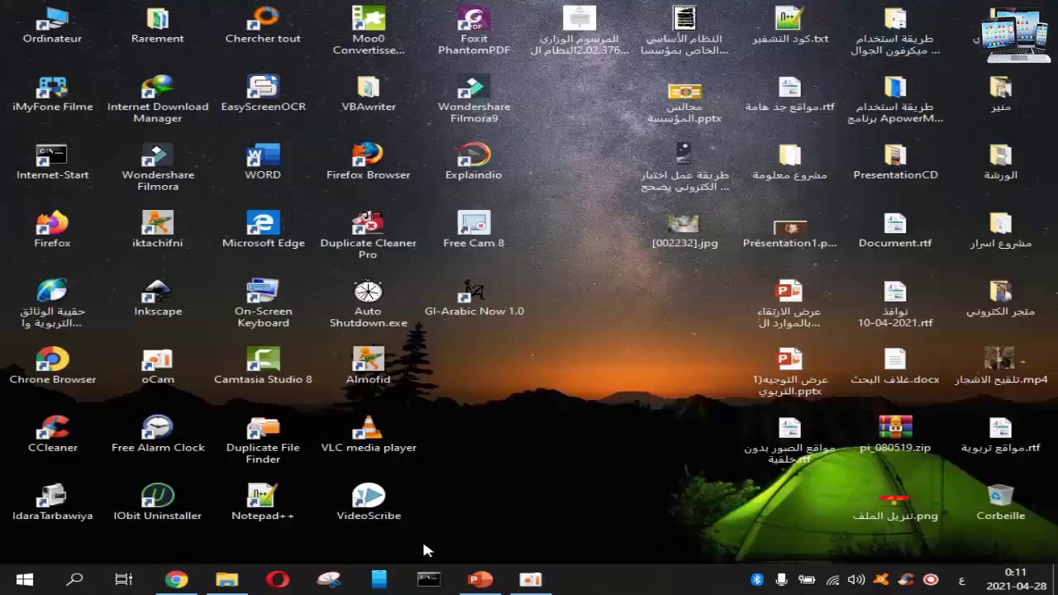
# - Restore the PowerPoint presentation from the taskbar, showing slide 6 'مجالس الأقسام'
pyautogui.click(480, 581)
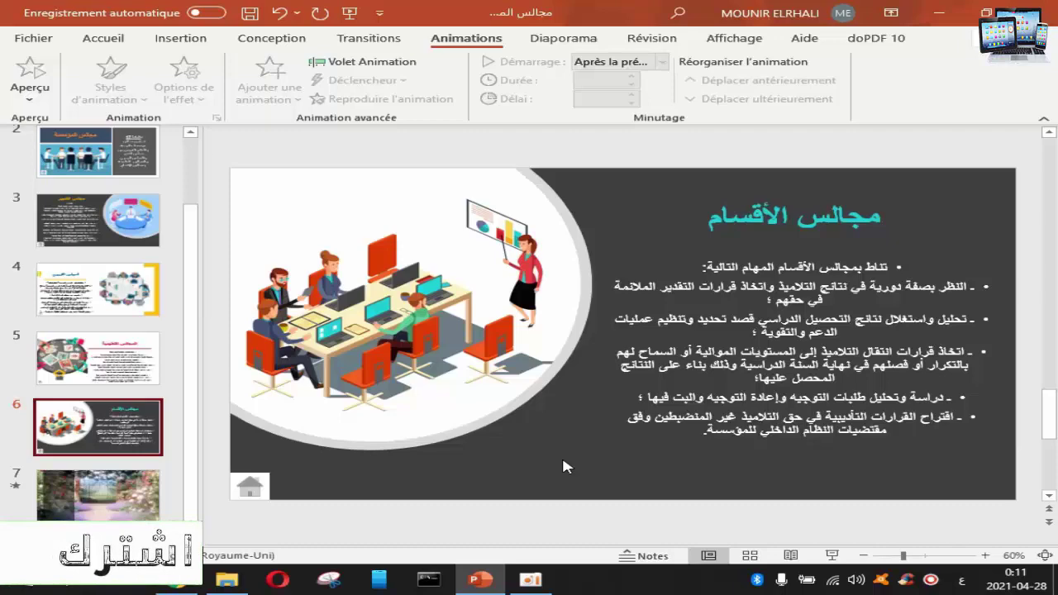
# - Play the slideshow from slide 6 into the garden-photo credits slide 7, then stop it
pyautogui.click(833, 555)
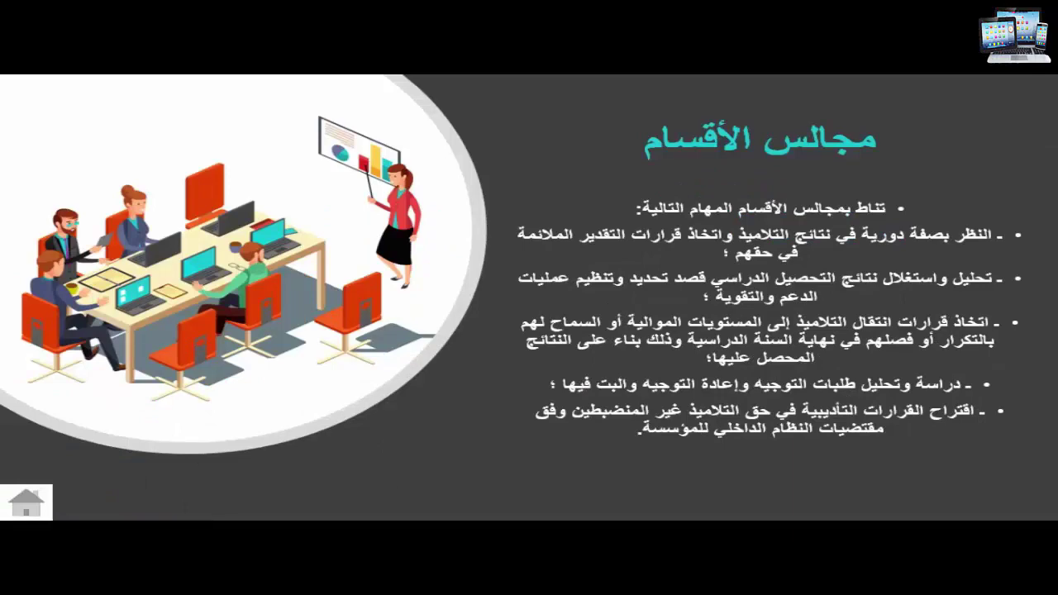
pyautogui.press('Right')
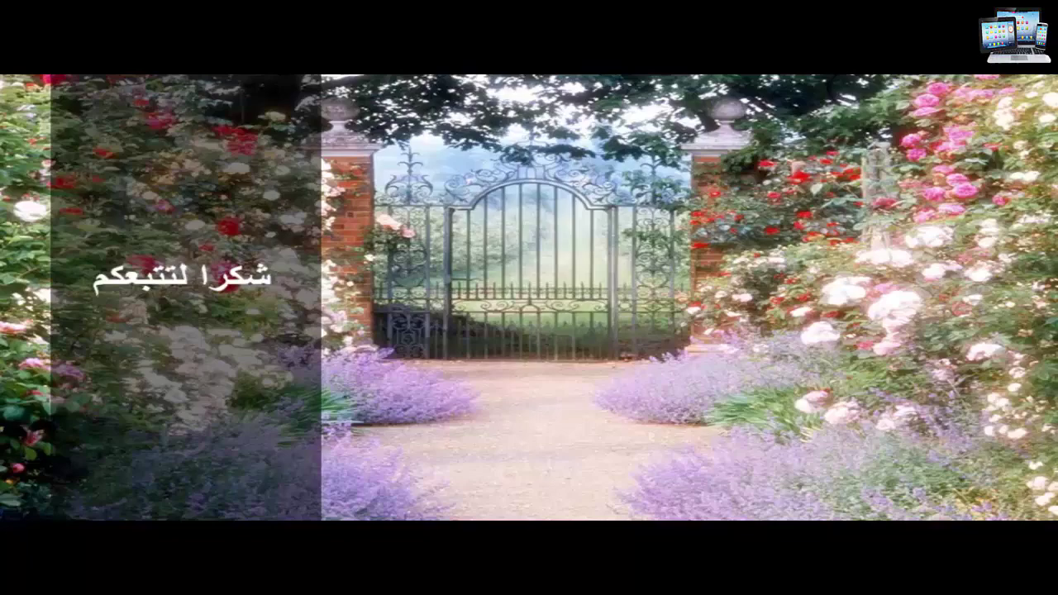
pyautogui.rightClick(831, 421)
pyautogui.click(790, 404)
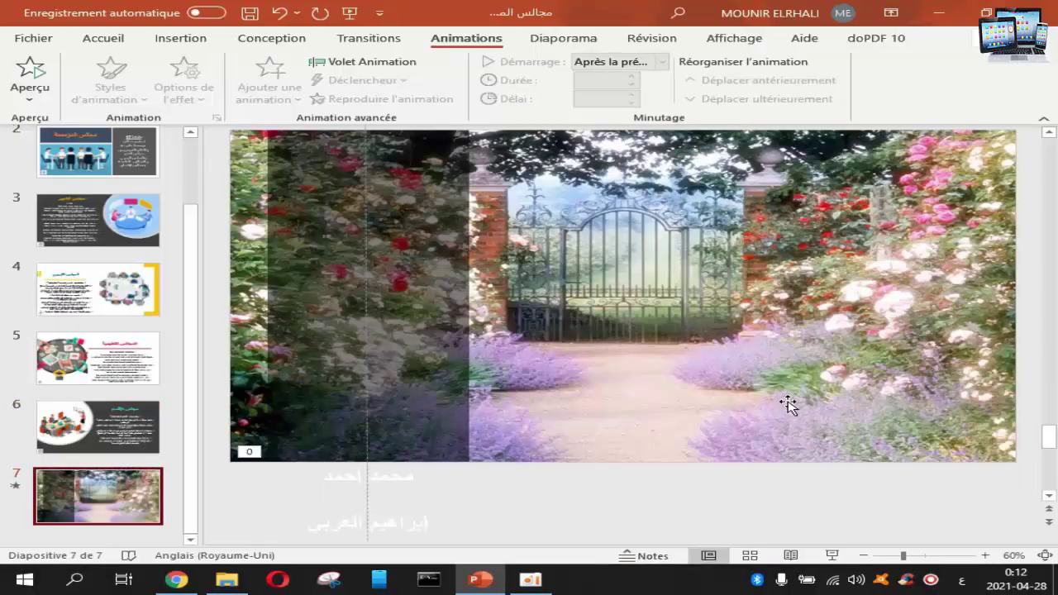
# - Delete the old garden slide 7 and add a new slide after slide 6 with the Vide layout
pyautogui.rightClick(137, 492)
pyautogui.click(223, 289)
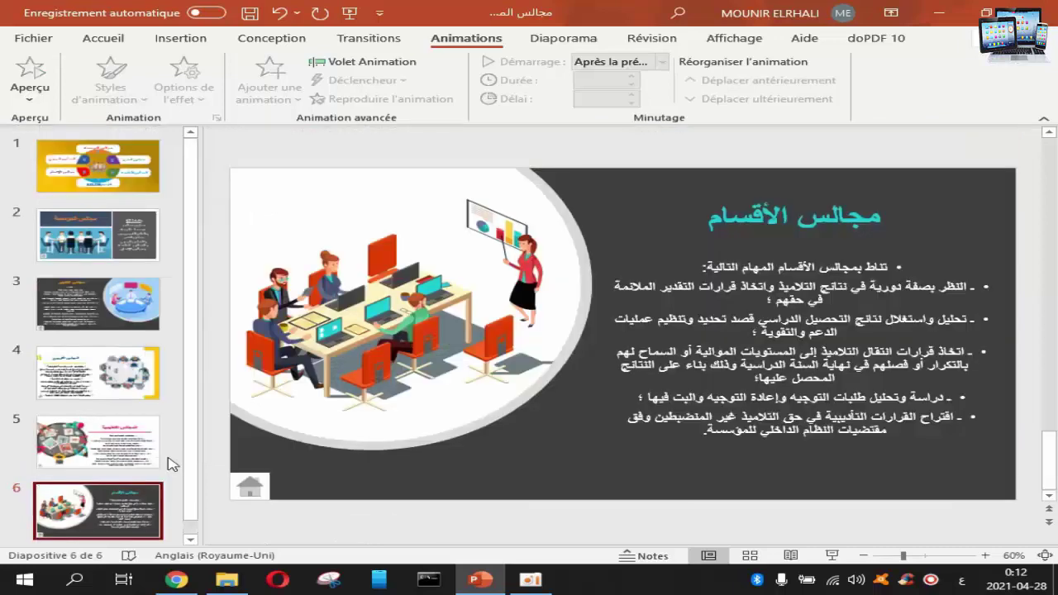
pyautogui.click(148, 533)
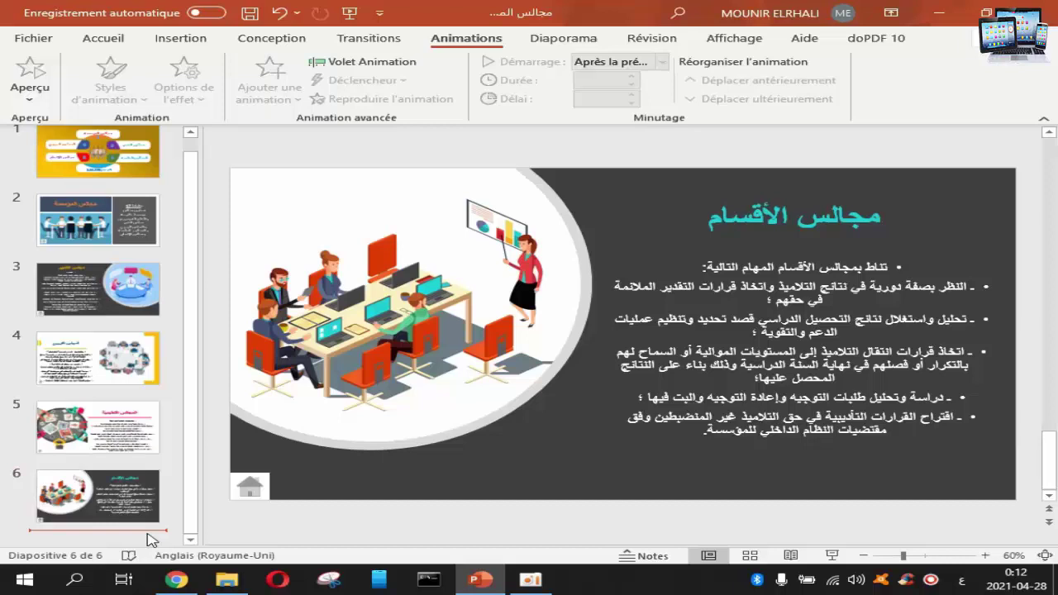
pyautogui.rightClick(149, 540)
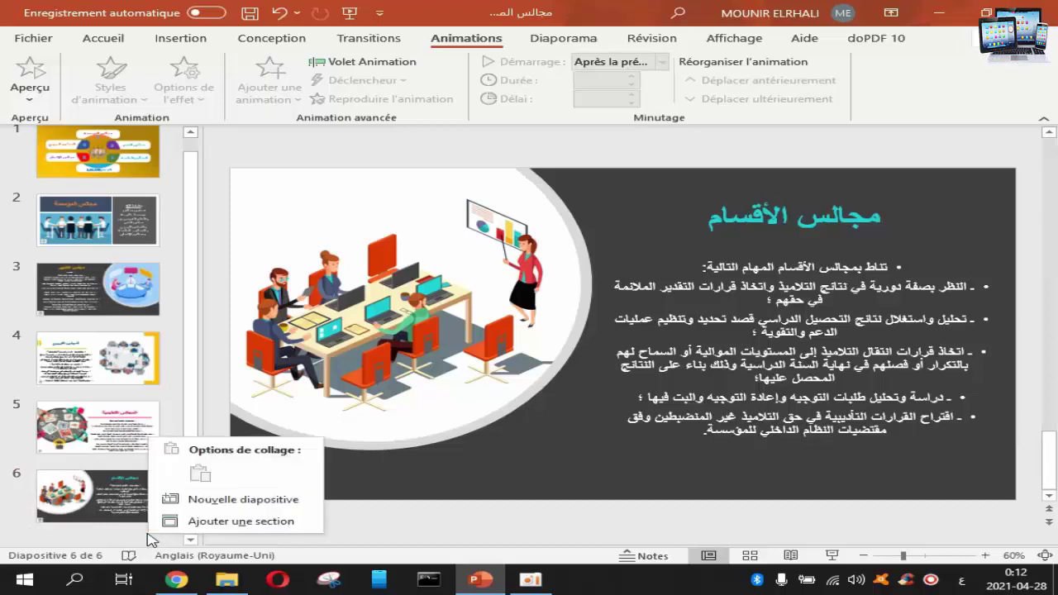
pyautogui.click(219, 499)
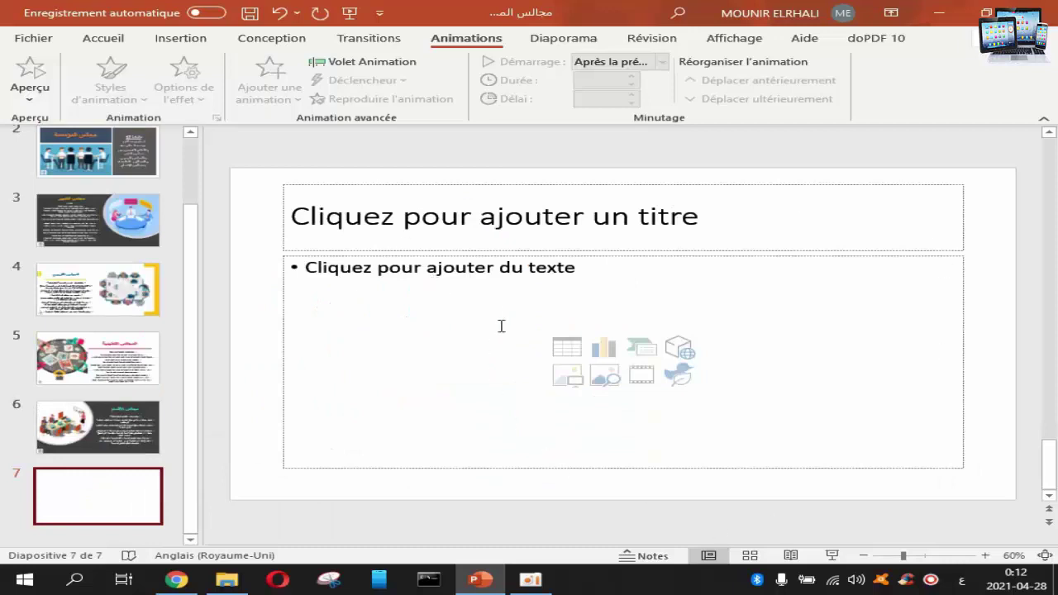
pyautogui.rightClick(266, 280)
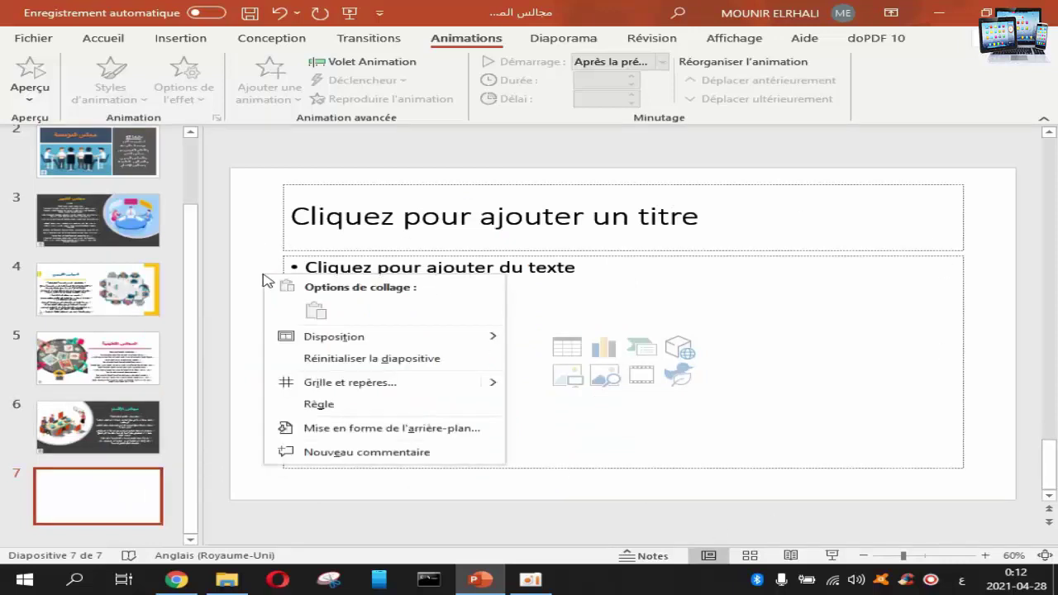
pyautogui.moveTo(405, 339)
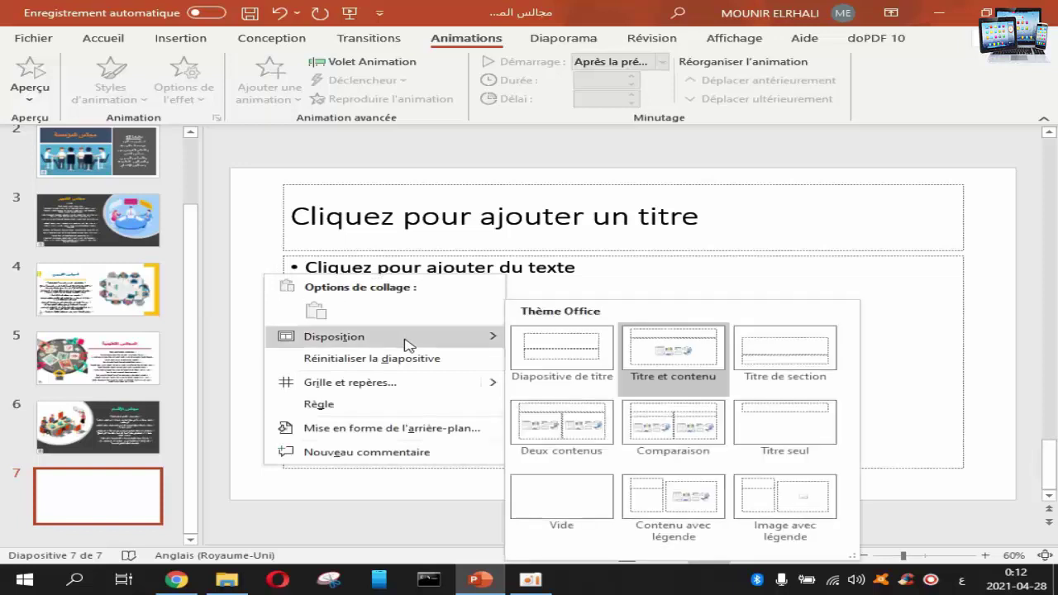
pyautogui.click(559, 509)
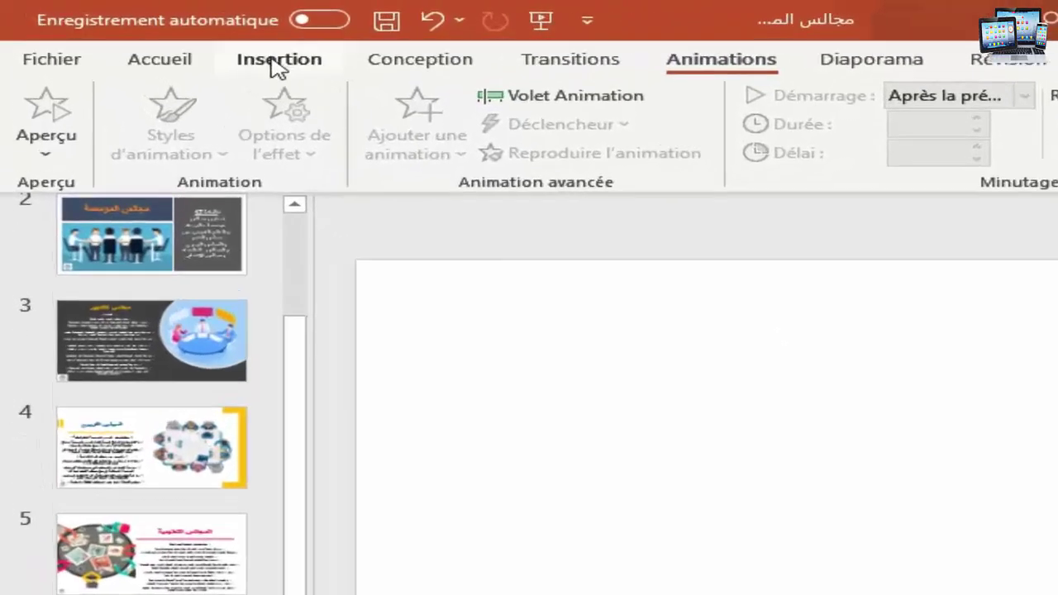
# - Open the Images en ligne picture search from the Insertion tab's Images menu
pyautogui.click(178, 38)
pyautogui.click(436, 149)
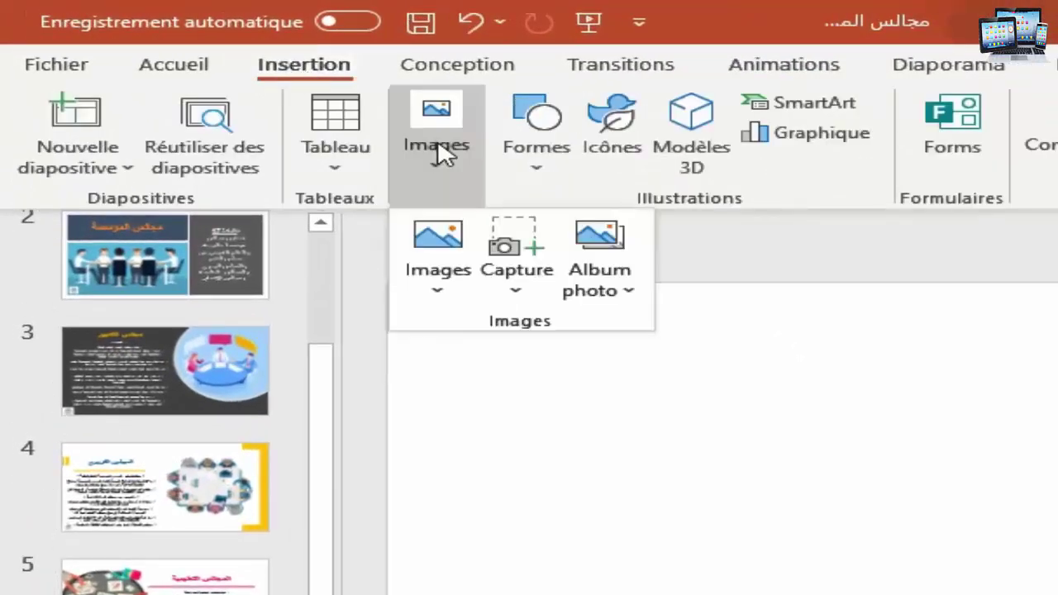
pyautogui.click(451, 273)
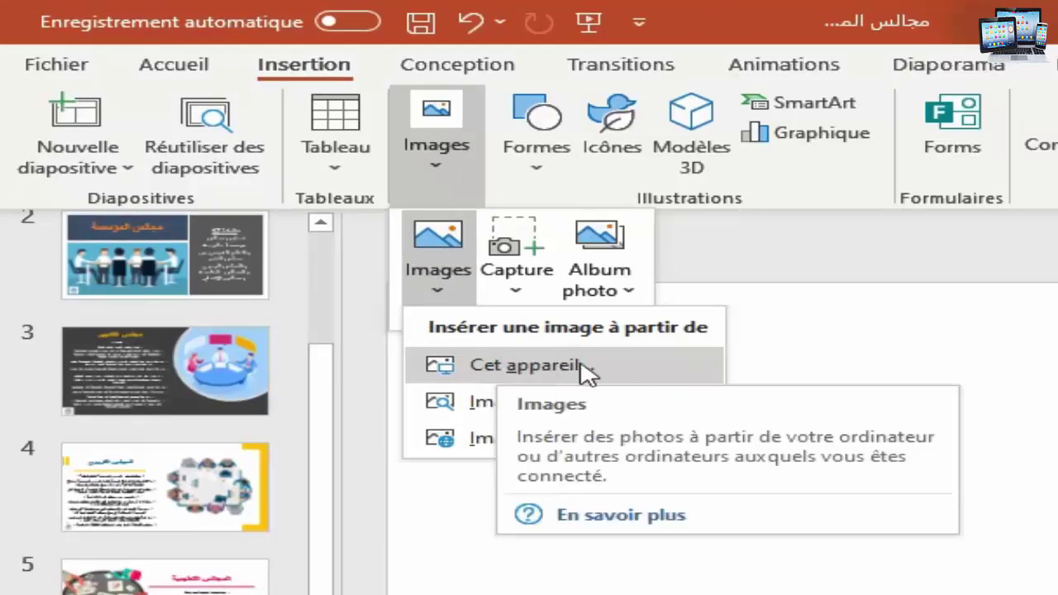
pyautogui.click(1002, 364)
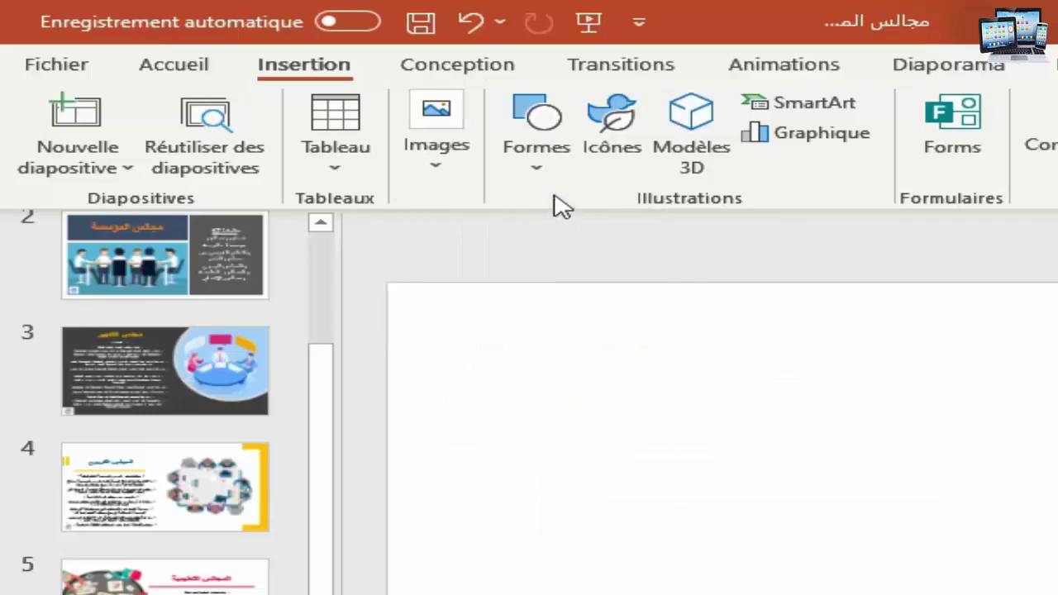
pyautogui.click(463, 170)
pyautogui.click(439, 265)
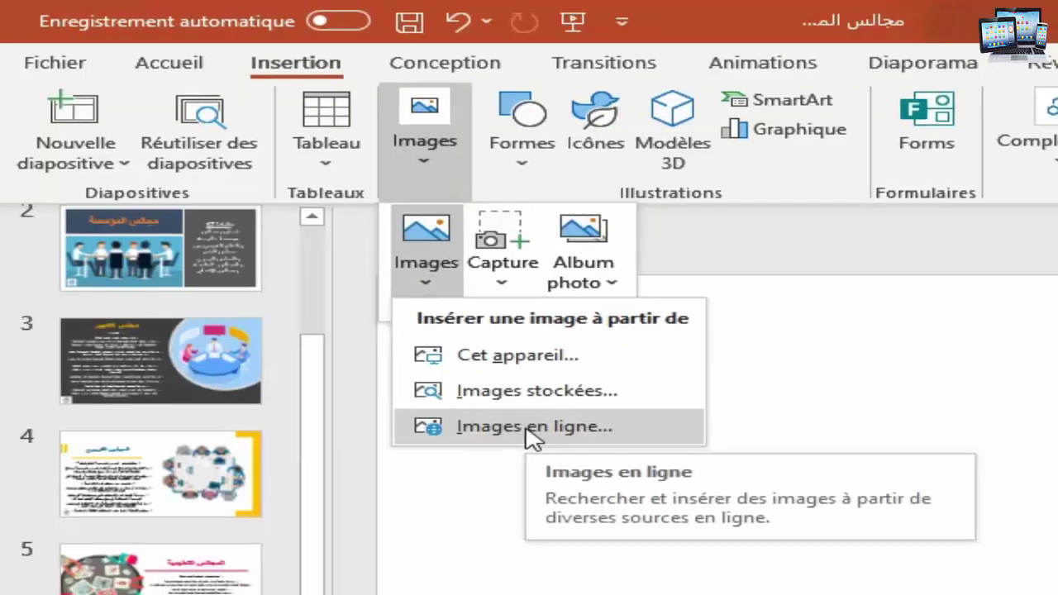
pyautogui.click(529, 436)
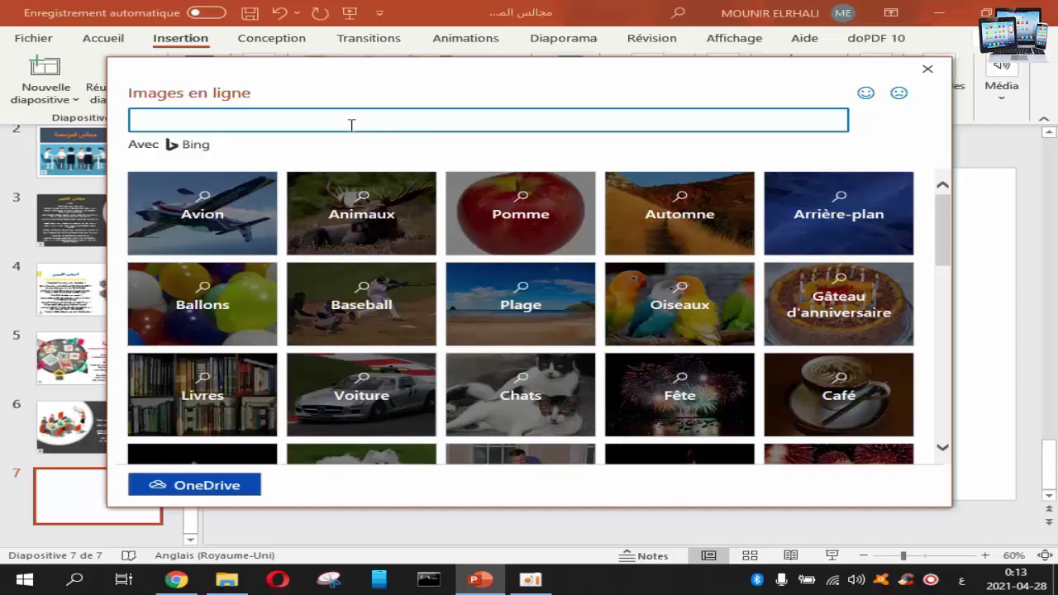
# - Scroll through the online picture categories, then close the dialog without inserting anything
pyautogui.scroll(-1, 502, 319)
pyautogui.scroll(-1, 503, 320)
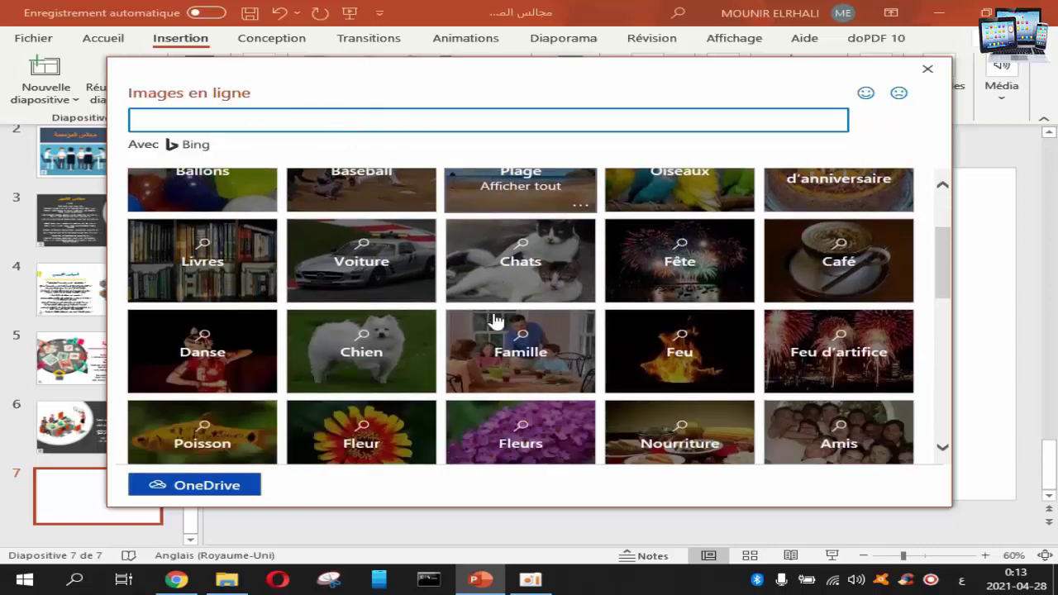
pyautogui.scroll(-1, 496, 321)
pyautogui.scroll(-2, 496, 321)
pyautogui.scroll(-2, 496, 321)
pyautogui.scroll(-1, 496, 321)
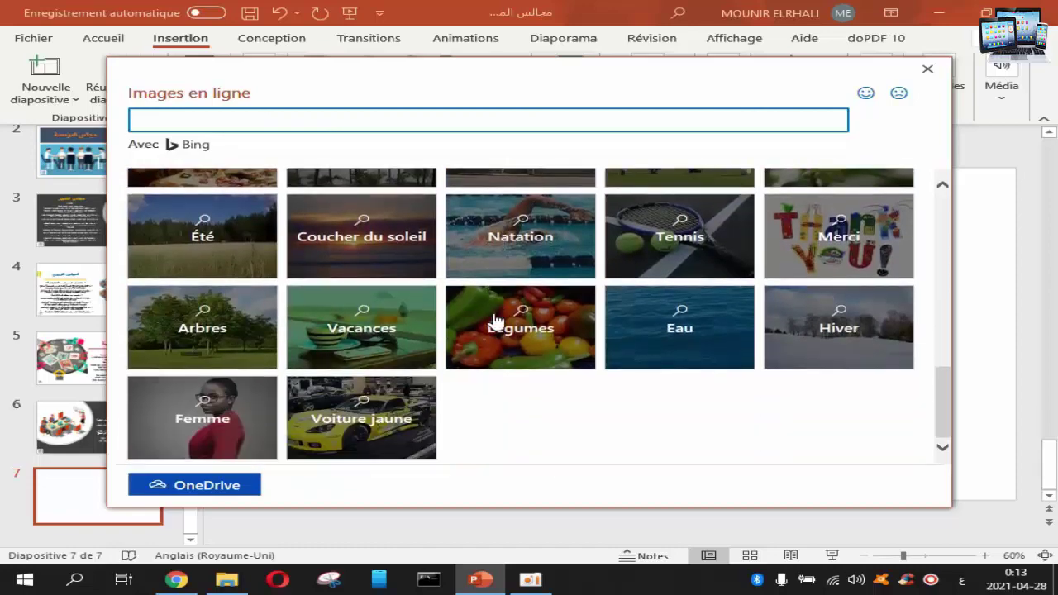
pyautogui.scroll(2, 496, 321)
pyautogui.scroll(3, 496, 319)
pyautogui.scroll(2, 496, 319)
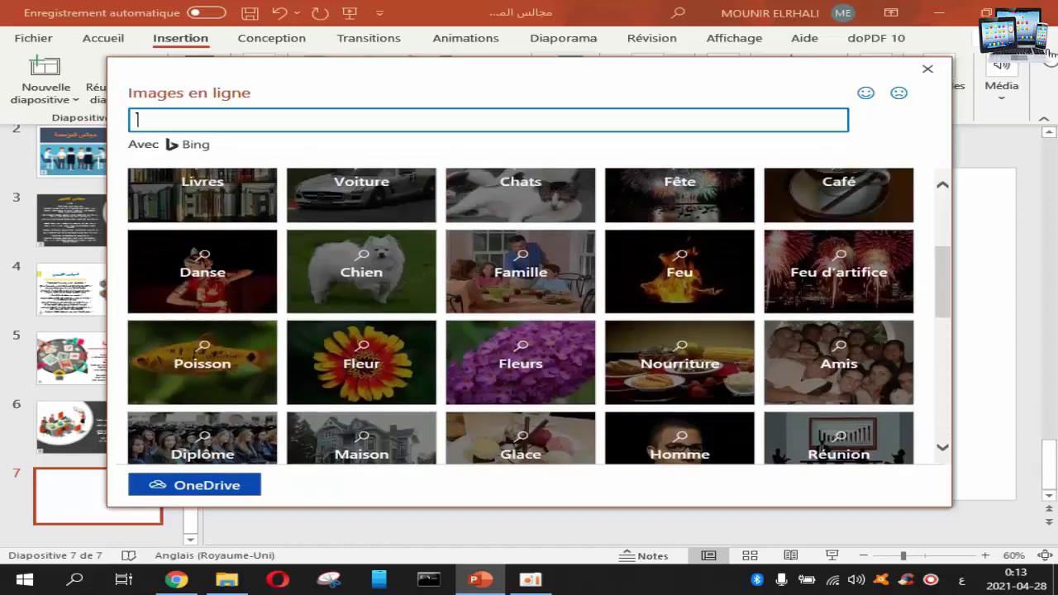
pyautogui.click(927, 69)
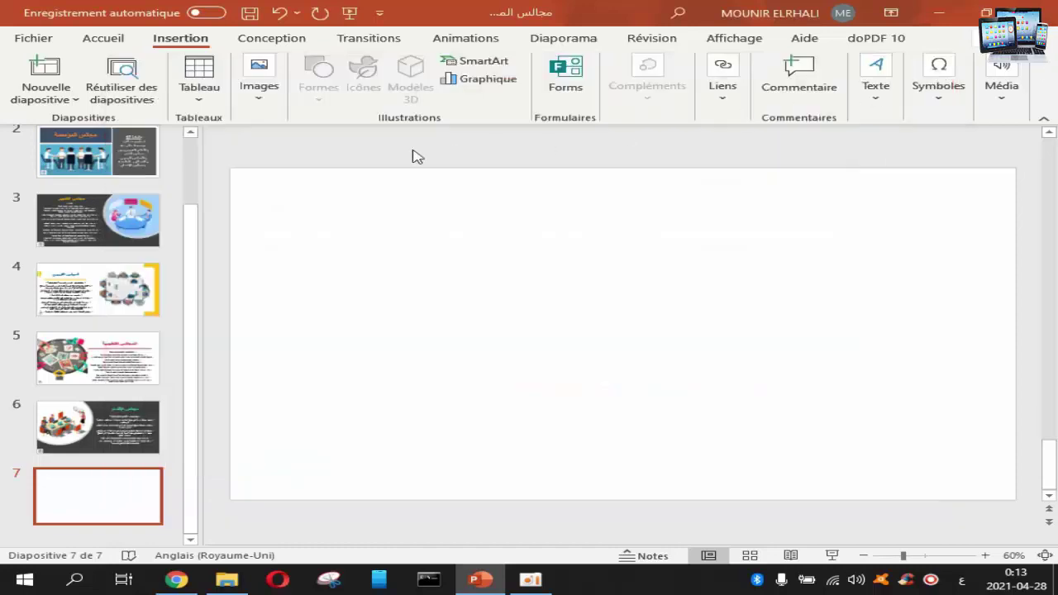
# - Insert the rose garden photo from this computer and stretch it to fill the slide, 19.05 × 33.87 cm
pyautogui.click(256, 93)
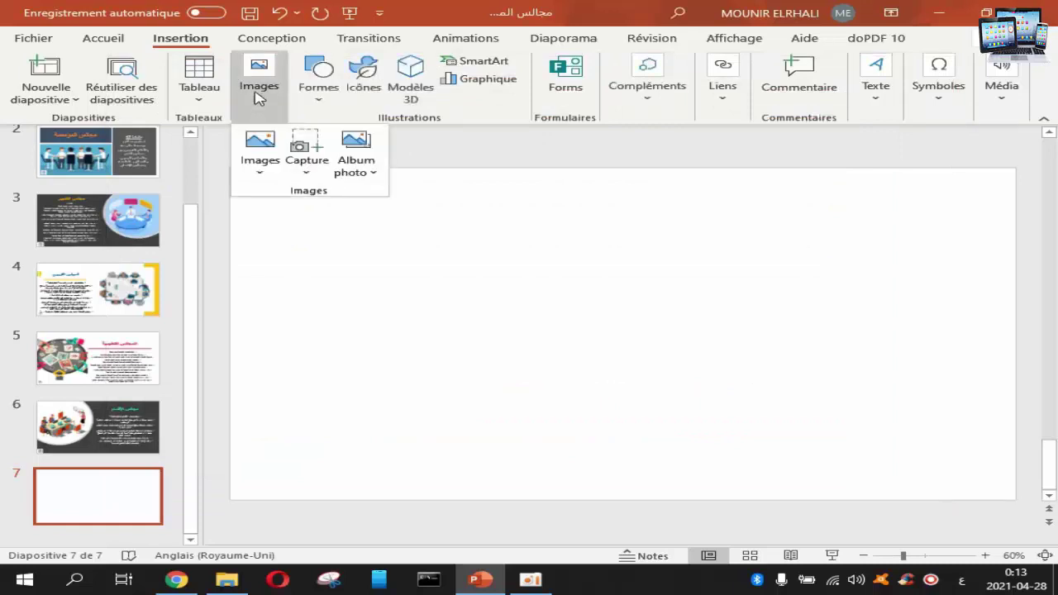
pyautogui.click(263, 162)
pyautogui.click(289, 216)
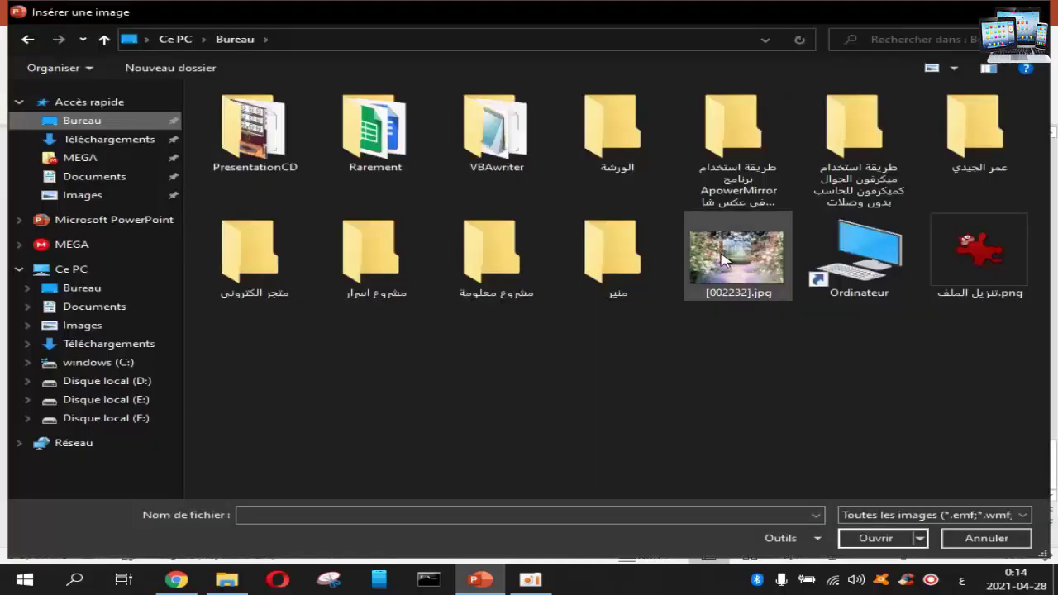
pyautogui.doubleClick(723, 261)
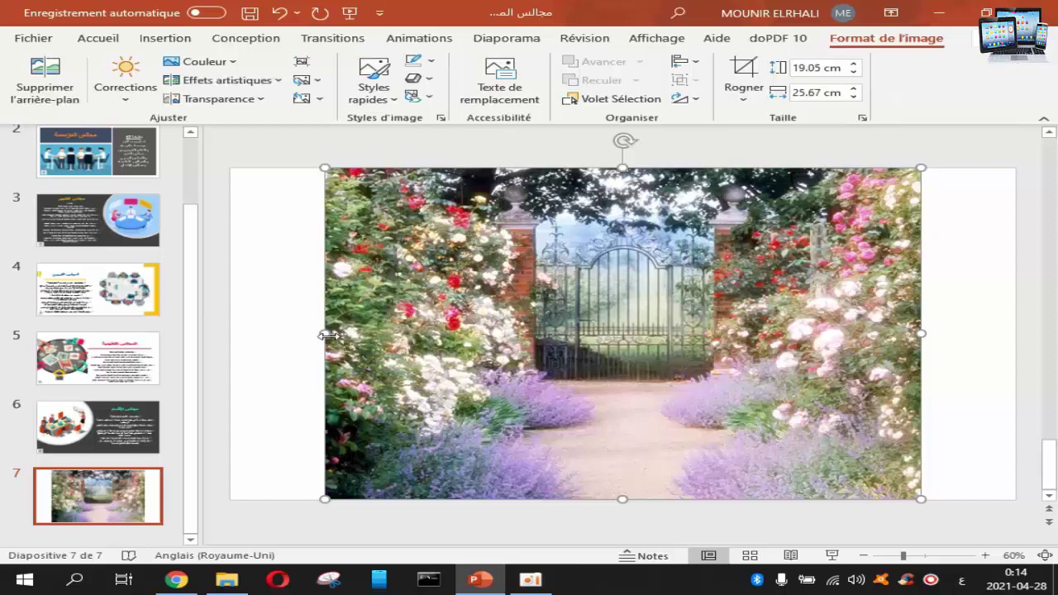
pyautogui.moveTo(325, 334); pyautogui.dragTo(265, 354)
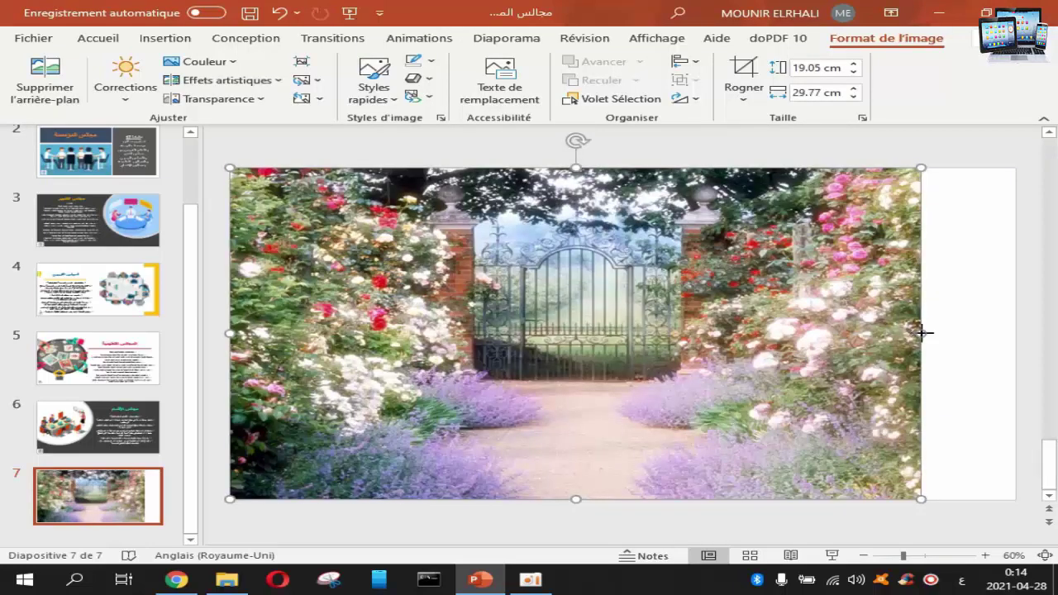
pyautogui.moveTo(923, 332); pyautogui.dragTo(1011, 336)
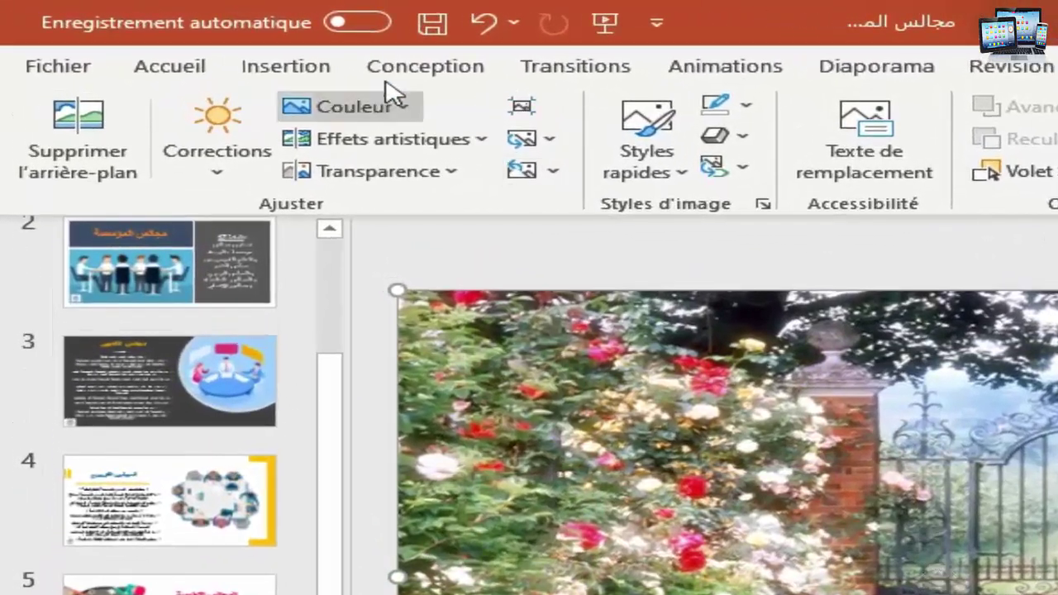
# - Draw a tall rectangle over the left part of the garden photo, top to bottom
pyautogui.click(291, 74)
pyautogui.click(544, 186)
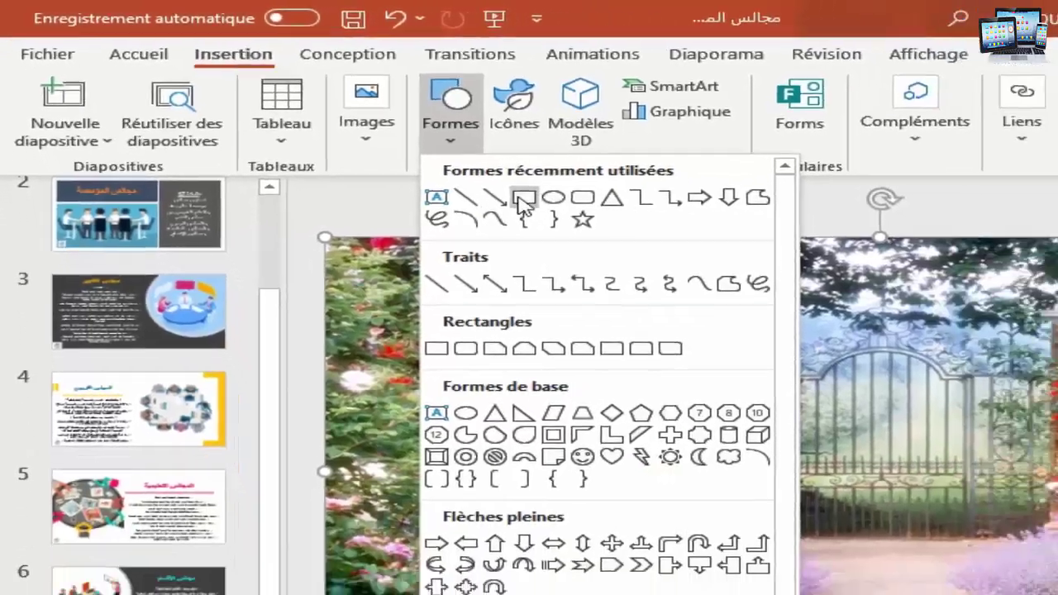
pyautogui.click(640, 242)
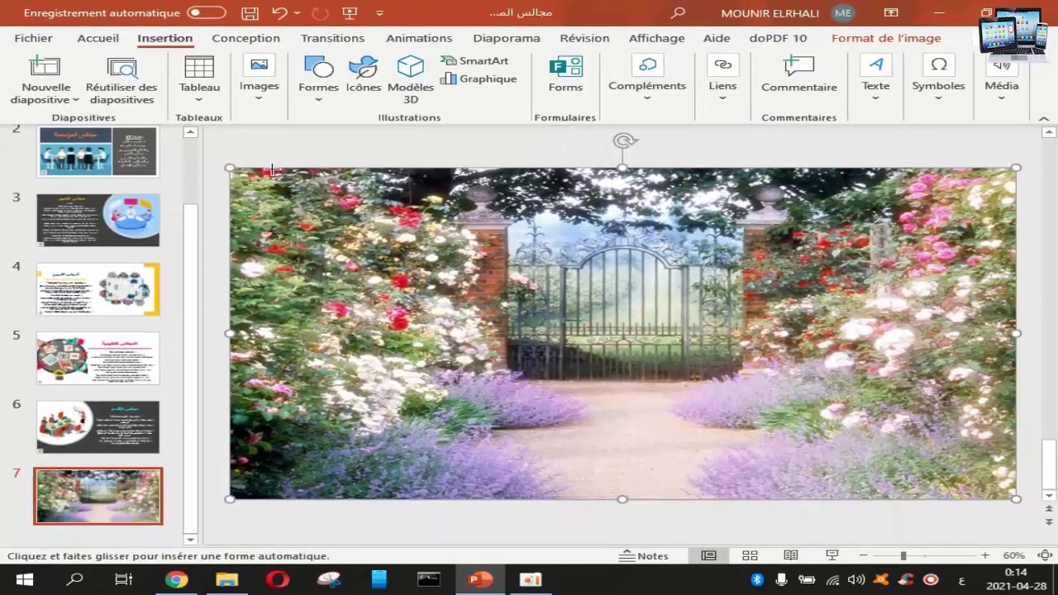
pyautogui.moveTo(271, 168); pyautogui.dragTo(500, 499)
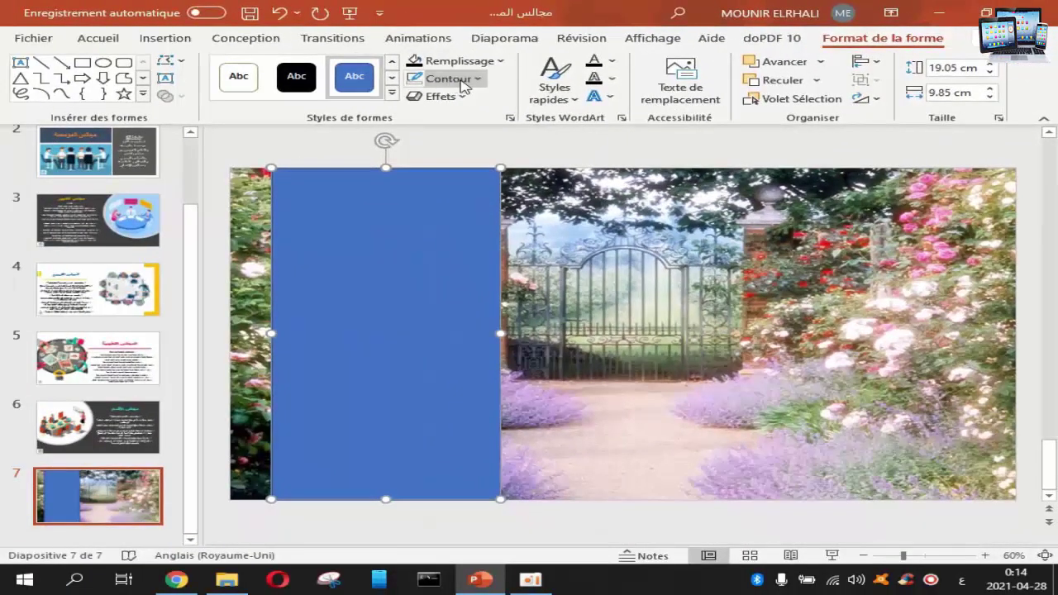
# - Give the rectangle Sans contour outline and a solid black fill
pyautogui.click(461, 80)
pyautogui.click(492, 300)
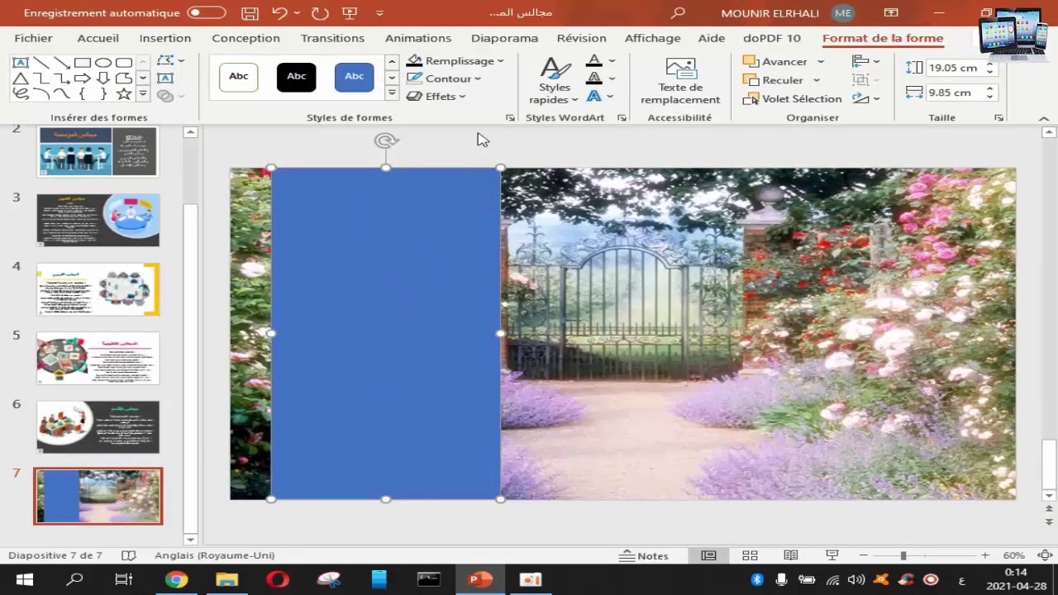
pyautogui.click(501, 61)
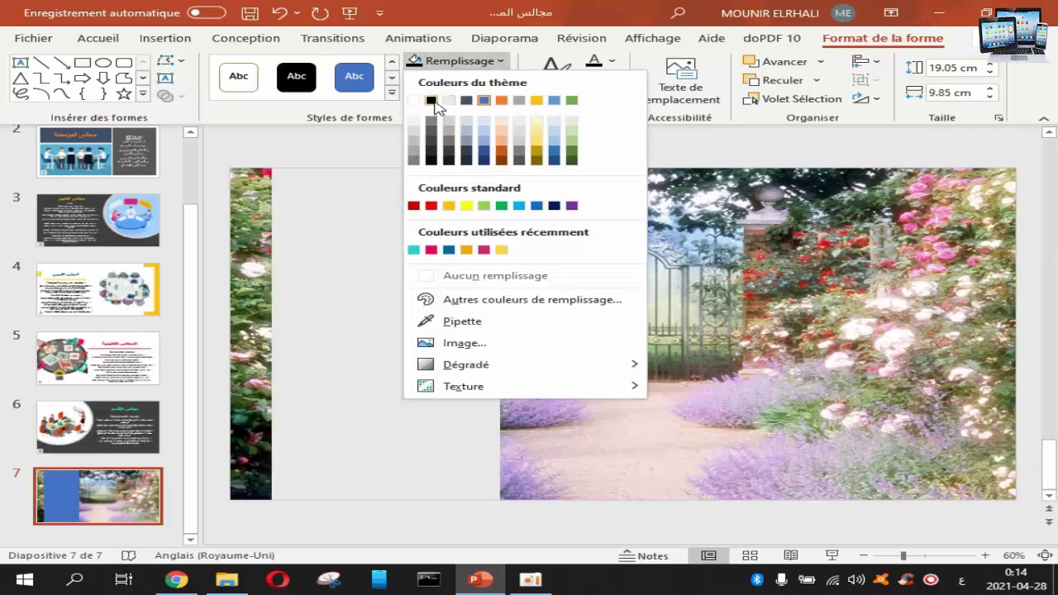
pyautogui.click(430, 100)
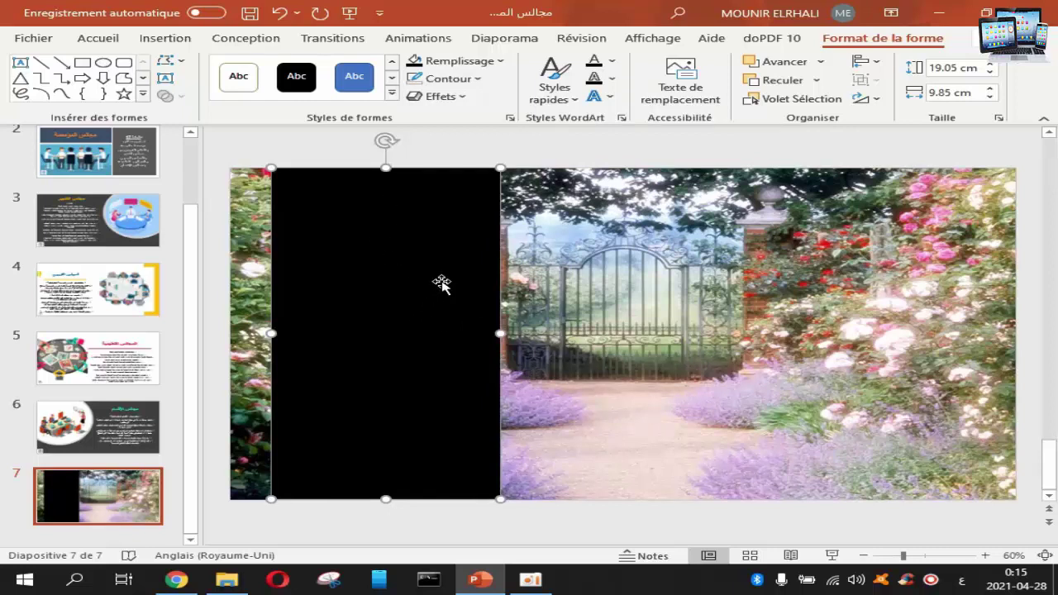
pyautogui.rightClick(443, 286)
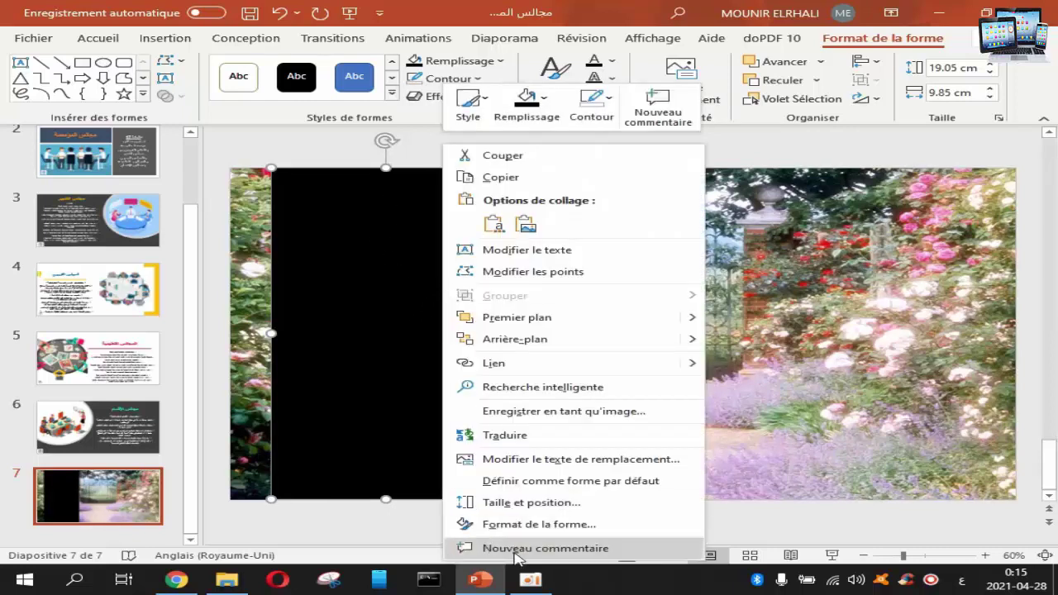
# - Set the black panel's fill transparency to 50% in Format de la forme
pyautogui.click(516, 528)
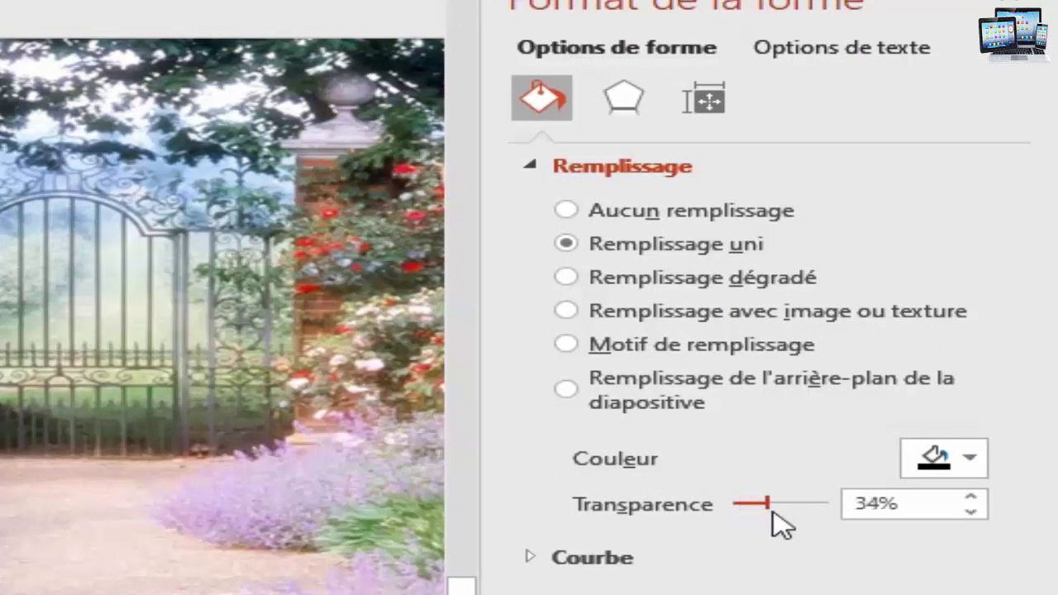
pyautogui.moveTo(735, 503); pyautogui.dragTo(802, 519)
pyautogui.click(972, 513)
pyautogui.click(972, 512)
pyautogui.click(973, 512)
pyautogui.click(972, 512)
pyautogui.click(972, 513)
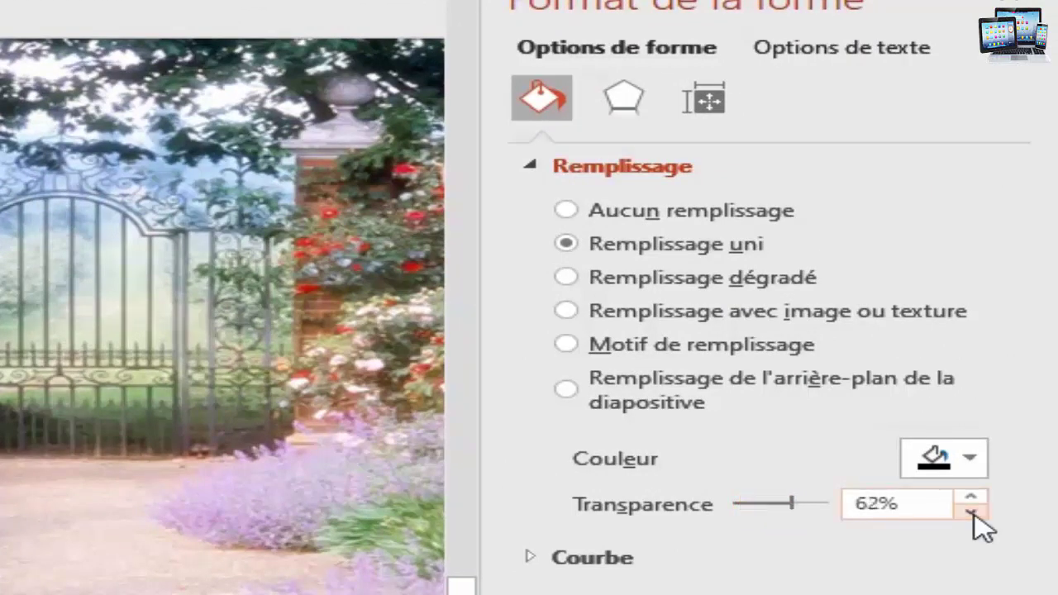
pyautogui.click(972, 513)
pyautogui.click(972, 513)
pyautogui.click(973, 513)
pyautogui.click(972, 513)
pyautogui.click(972, 512)
pyautogui.click(973, 512)
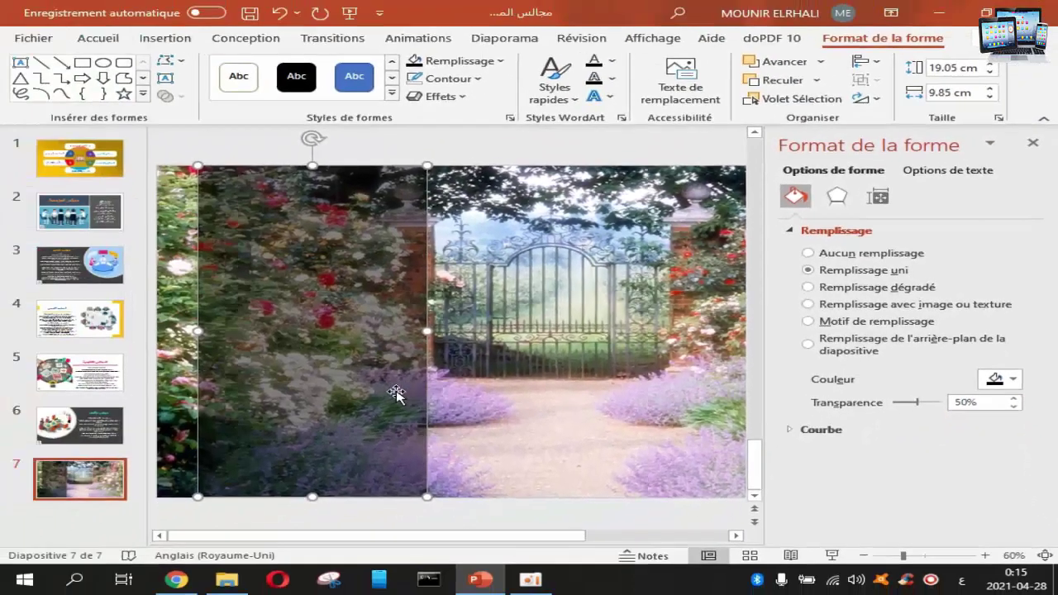
pyautogui.click(175, 42)
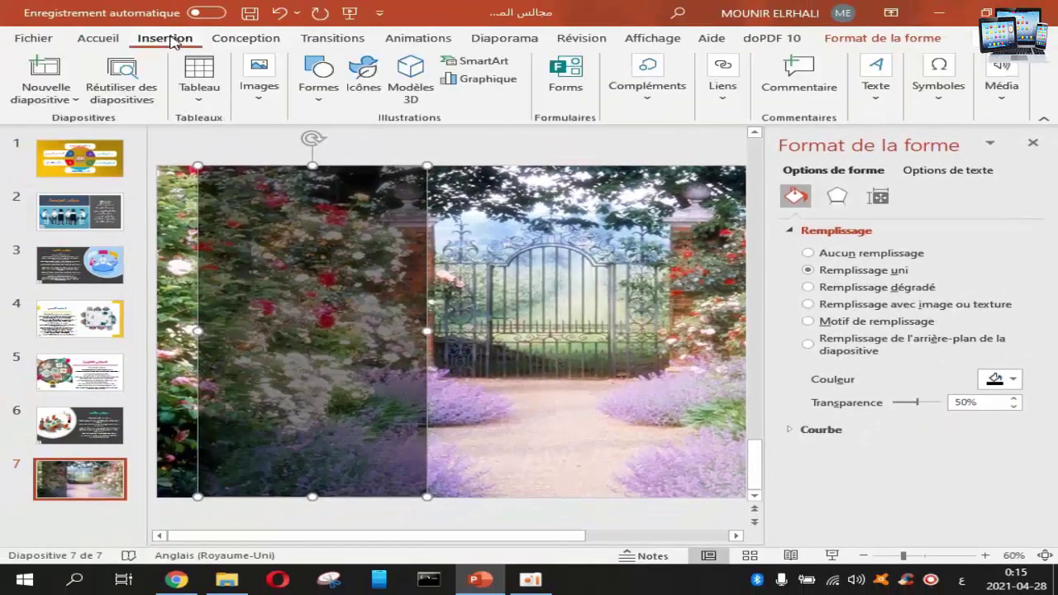
# - Draw a text box across the top of the black panel and set it to centred alignment
pyautogui.click(876, 87)
pyautogui.click(769, 143)
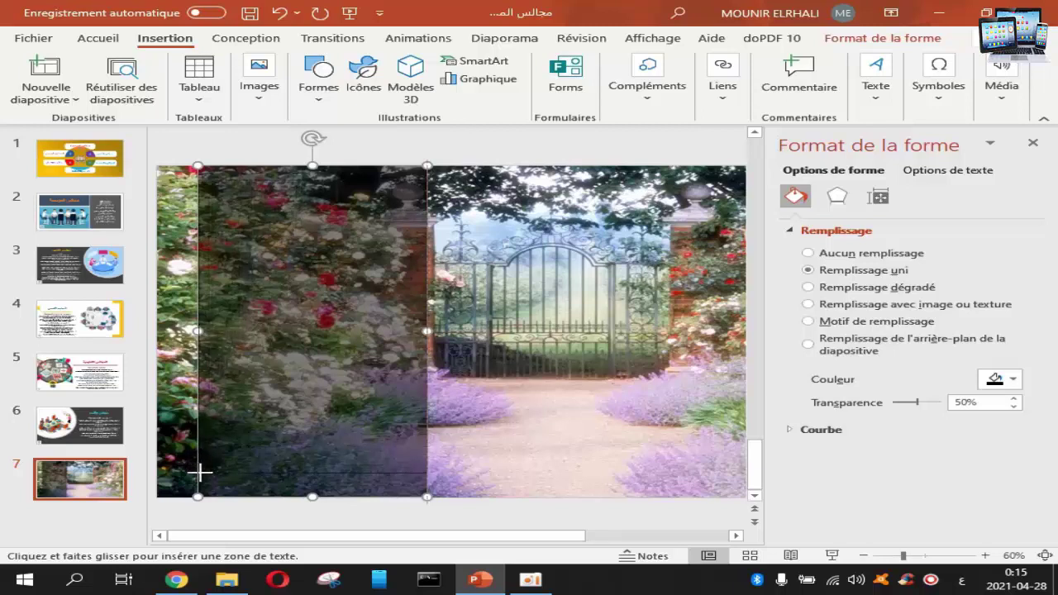
pyautogui.moveTo(200, 472); pyautogui.dragTo(198, 474)
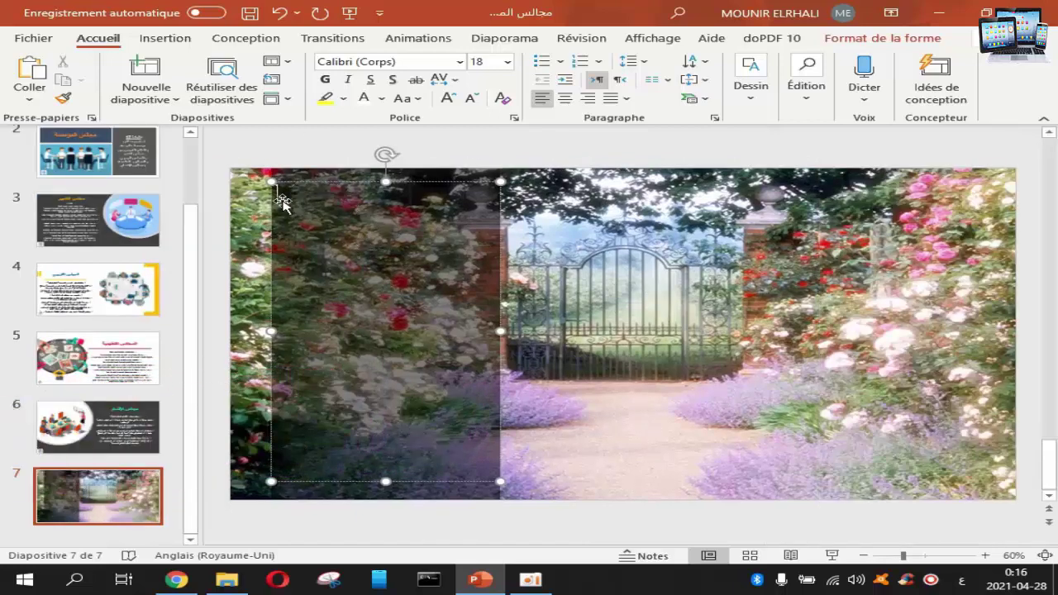
pyautogui.click(564, 98)
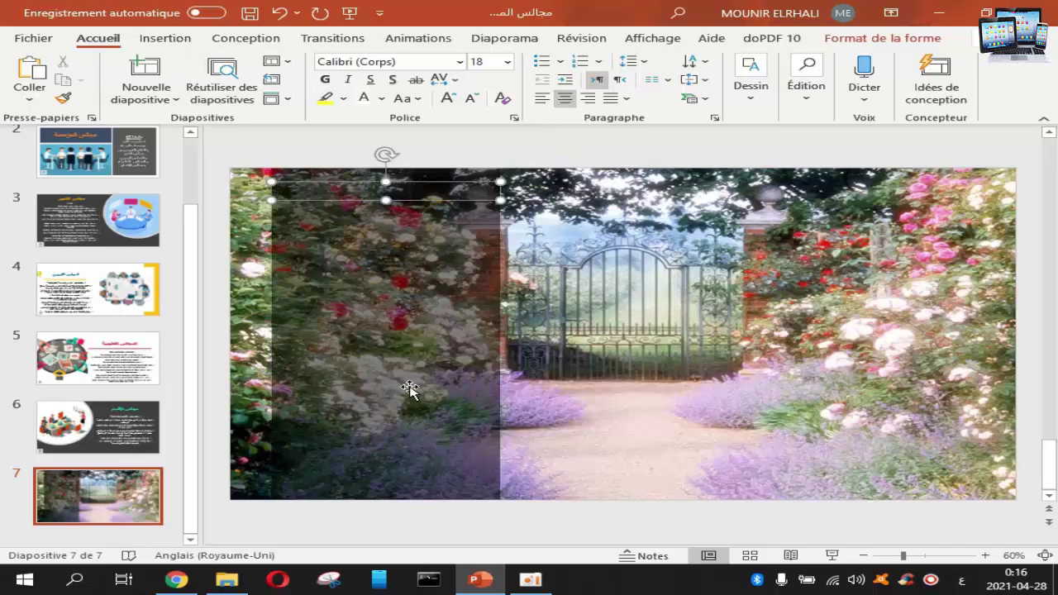
# - Paste the Arabic credits into the text box and enlarge them to 40 pt
pyautogui.hotkey('ctrl', 'v')
pyautogui.click(571, 140)
pyautogui.click(571, 141)
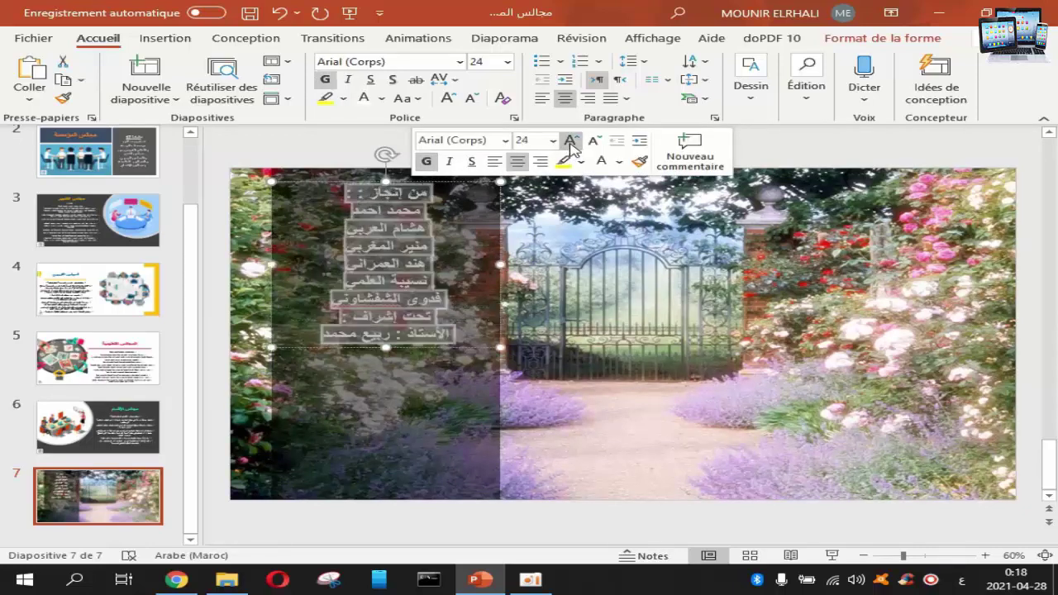
pyautogui.click(570, 140)
pyautogui.click(570, 140)
pyautogui.click(570, 141)
pyautogui.click(571, 143)
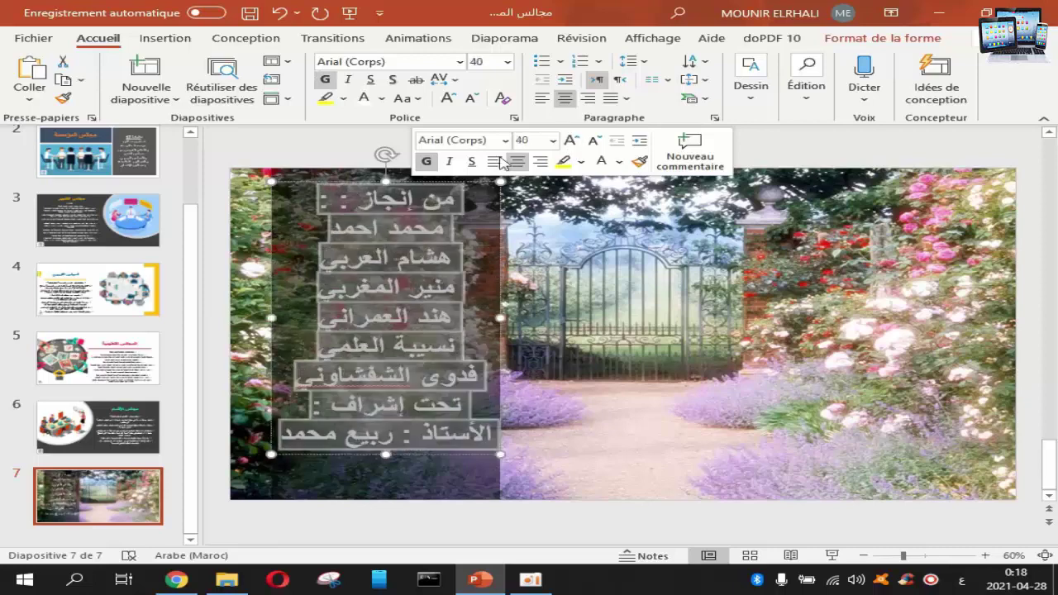
# - Ignore all spelling flags on the marked word and add a blank line after the last credit
pyautogui.click(340, 201)
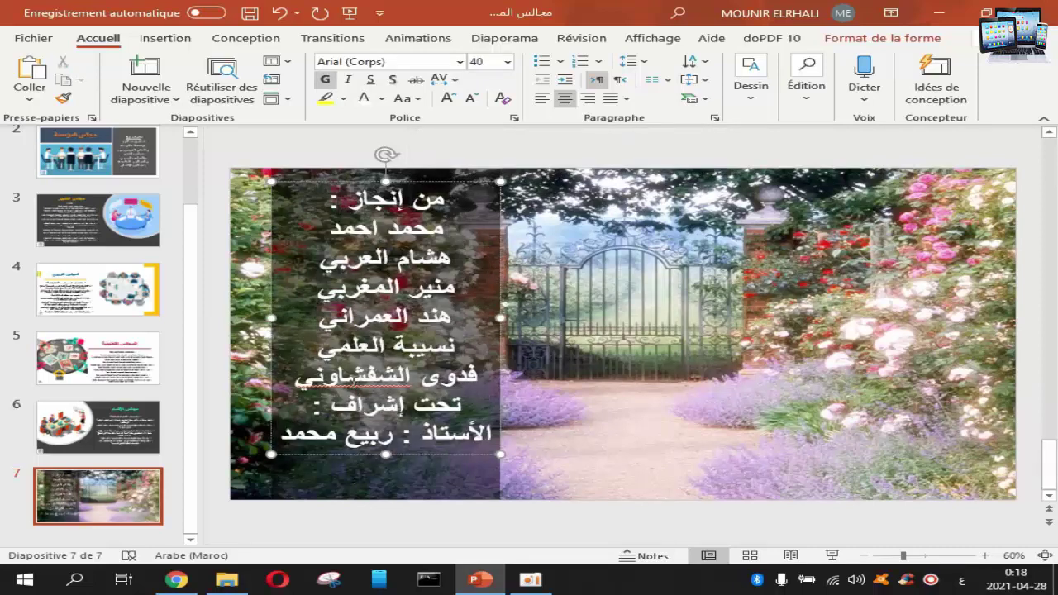
pyautogui.rightClick(357, 385)
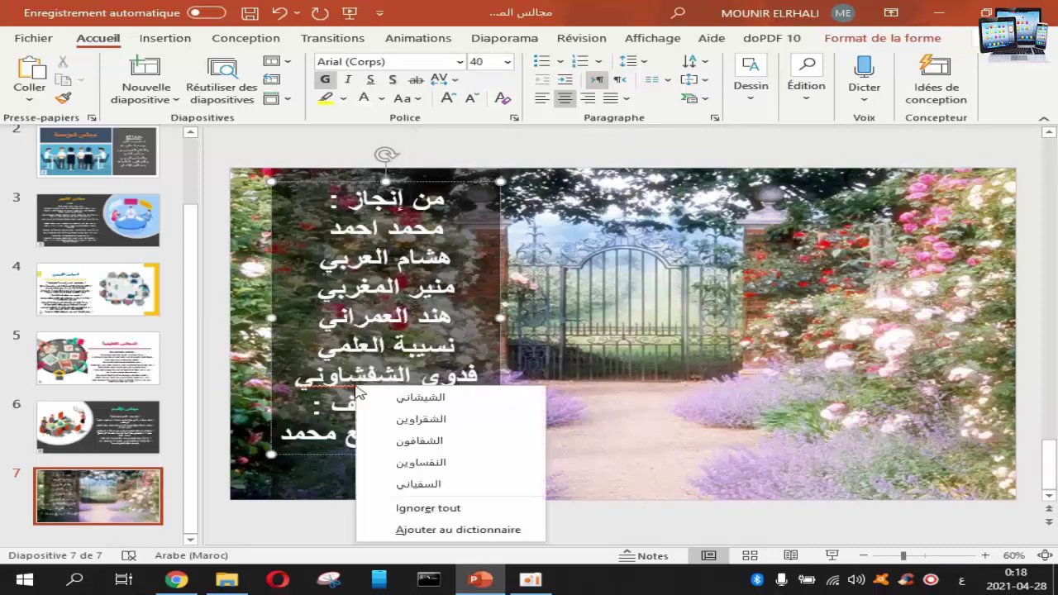
pyautogui.click(436, 508)
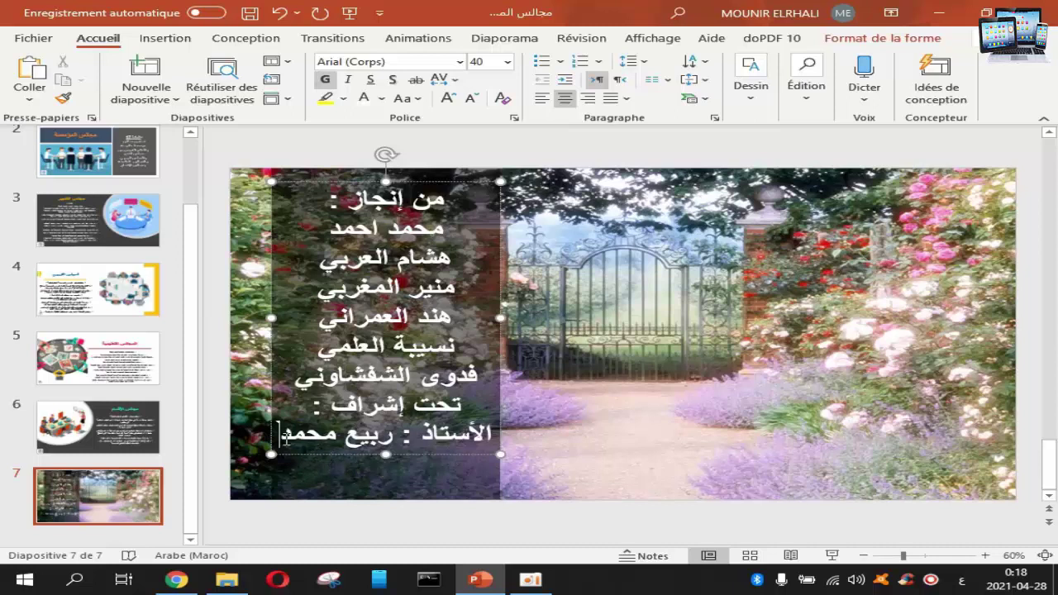
pyautogui.press('Return')
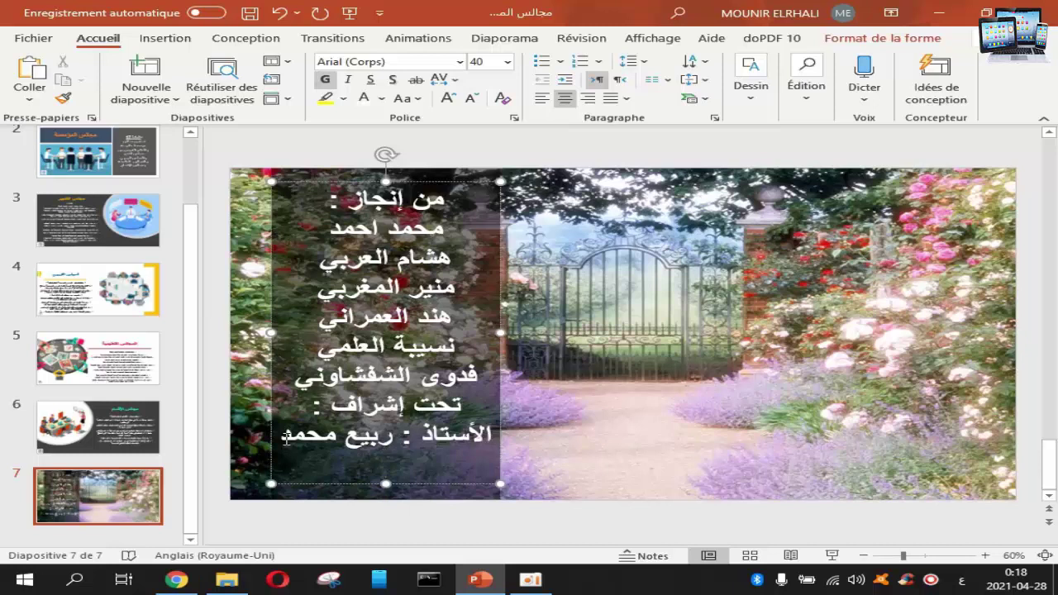
# - Add four more blank lines below the credits
pyautogui.press('Return')
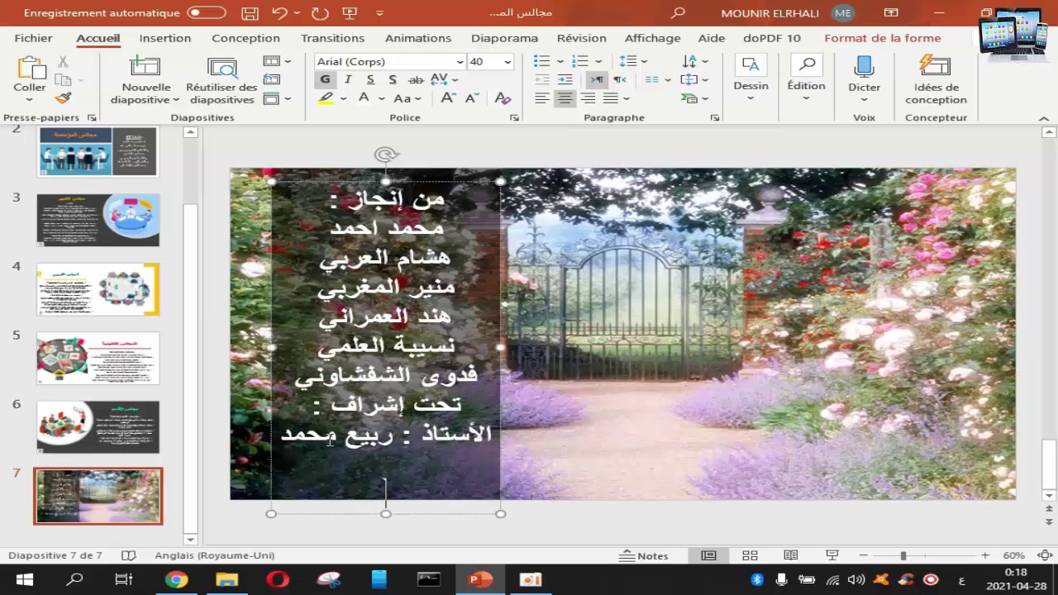
pyautogui.press('Return')
pyautogui.press('Return')
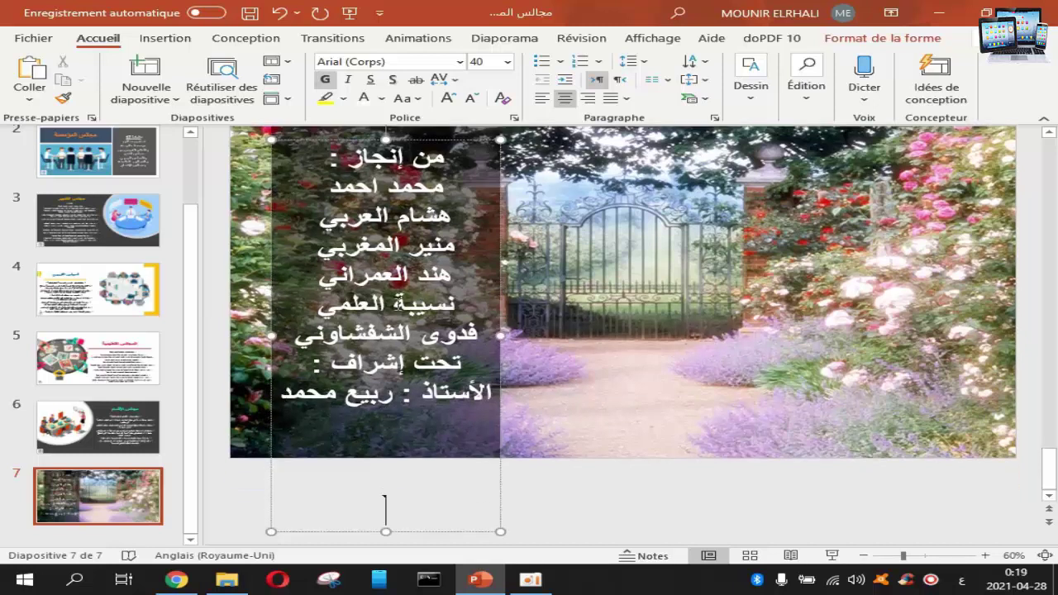
pyautogui.press('Return')
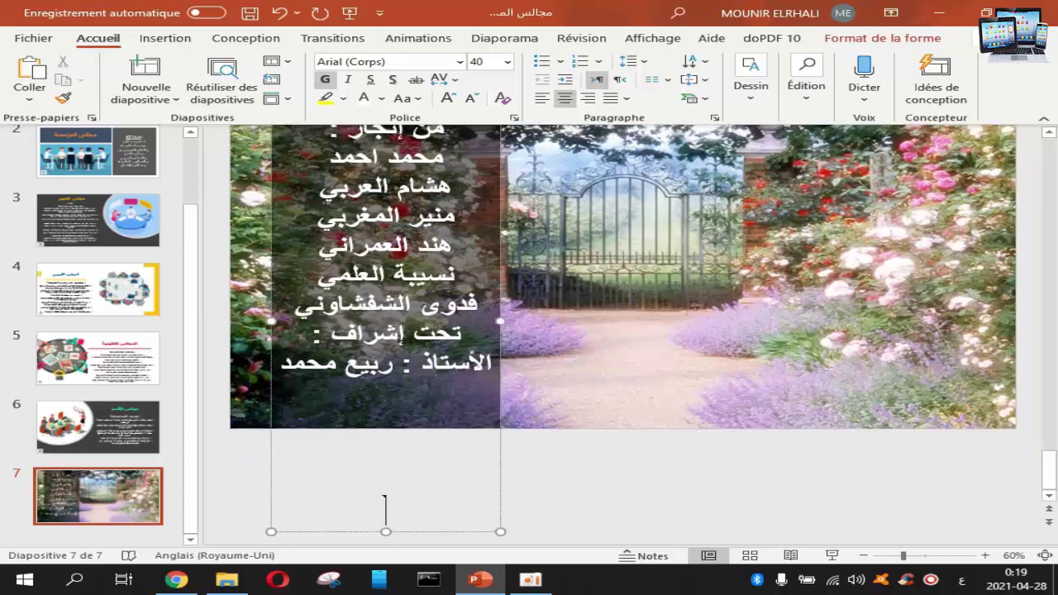
pyautogui.press('Return')
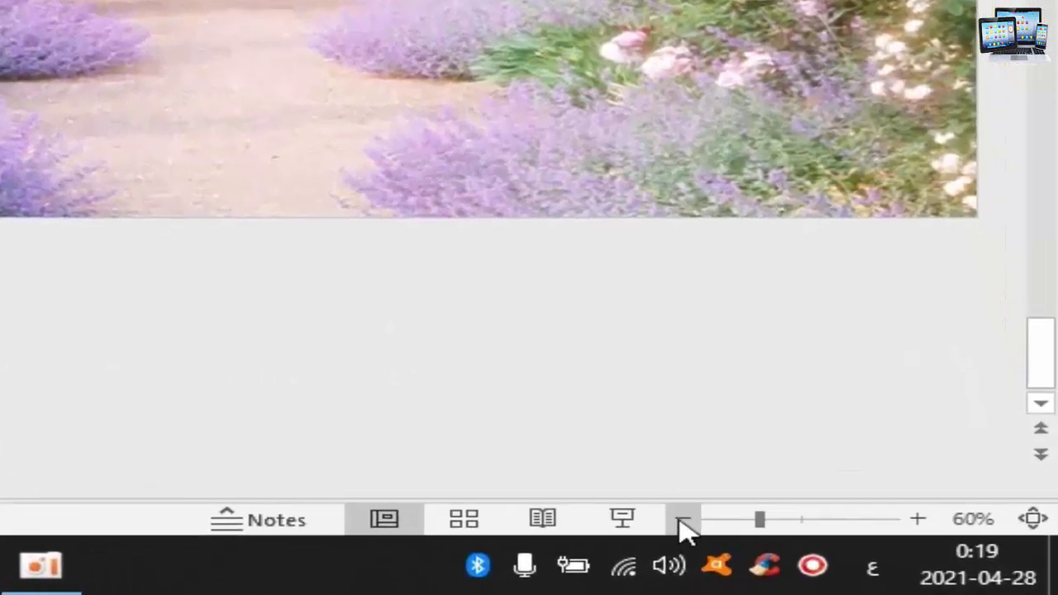
# - Zoom out to 30% so the whole credits box shows, and select all its lines
pyautogui.click(863, 555)
pyautogui.click(864, 558)
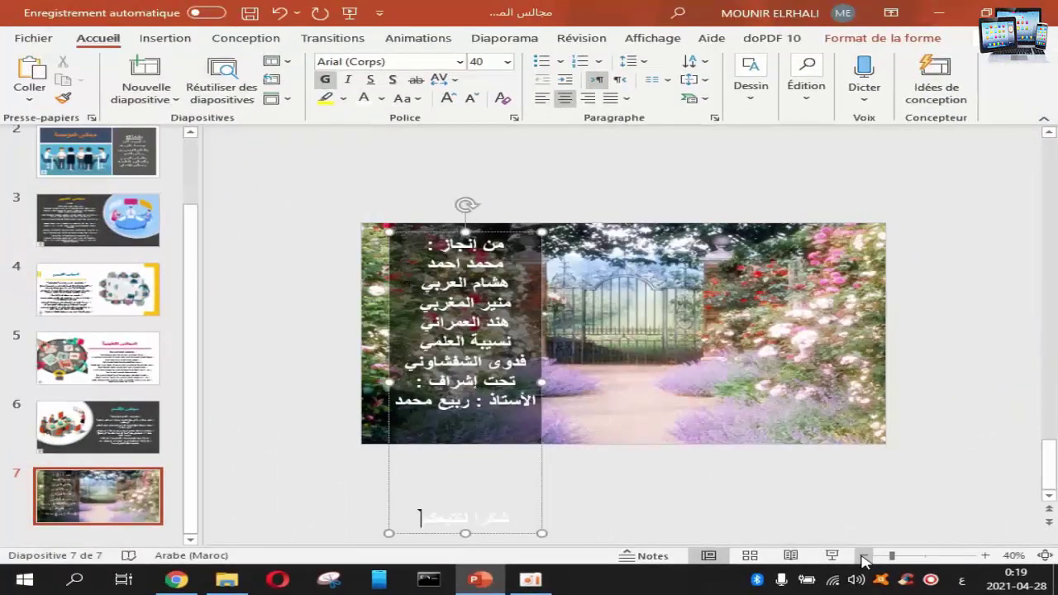
pyautogui.click(863, 557)
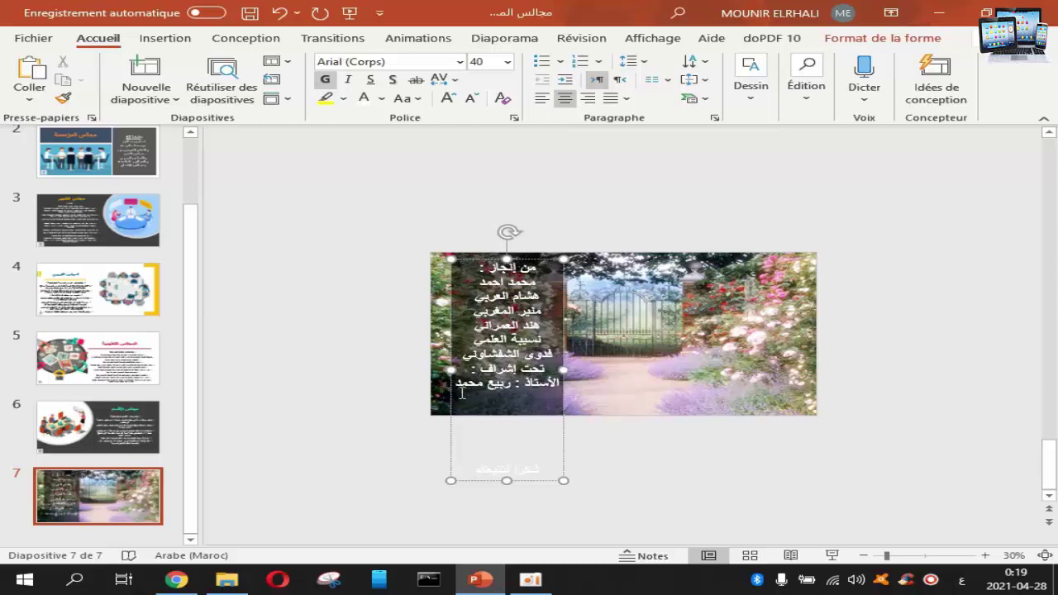
pyautogui.moveTo(458, 387); pyautogui.dragTo(531, 265)
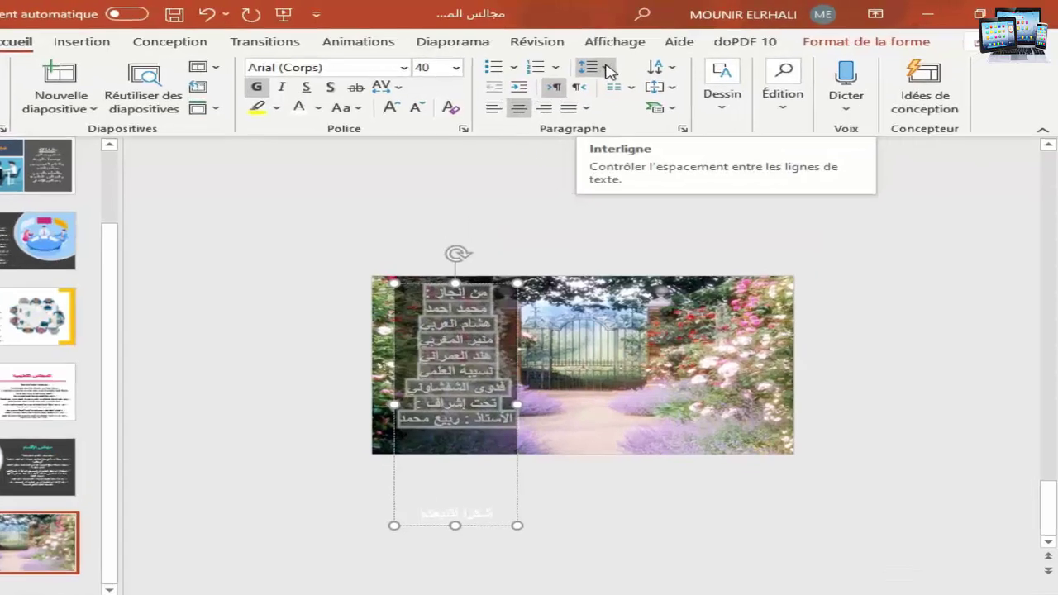
# - Set the credits' line spacing to 2.0 and move the text box down just below the photo
pyautogui.click(648, 64)
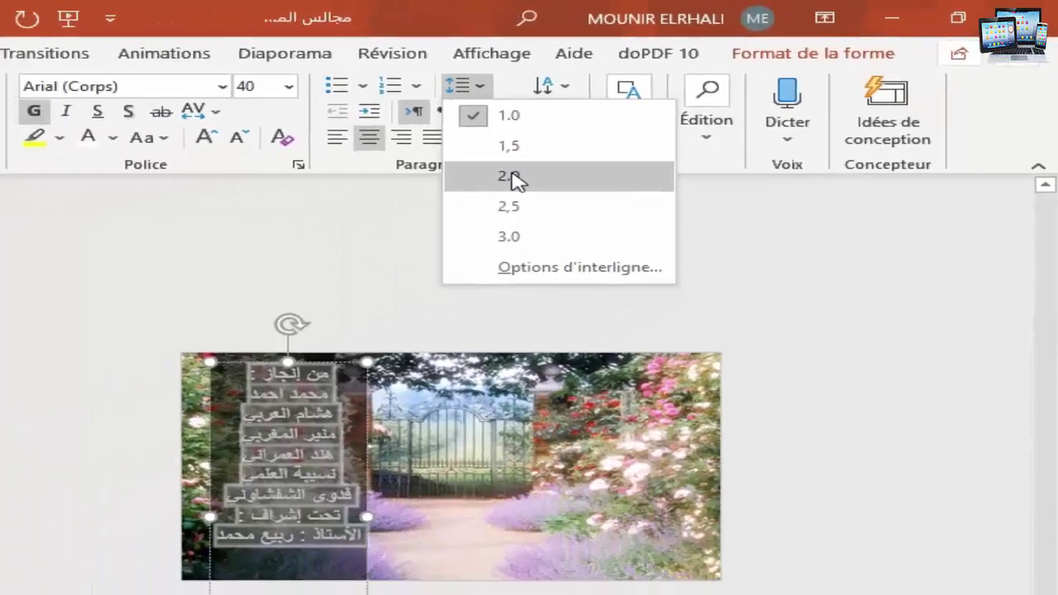
pyautogui.click(395, 217)
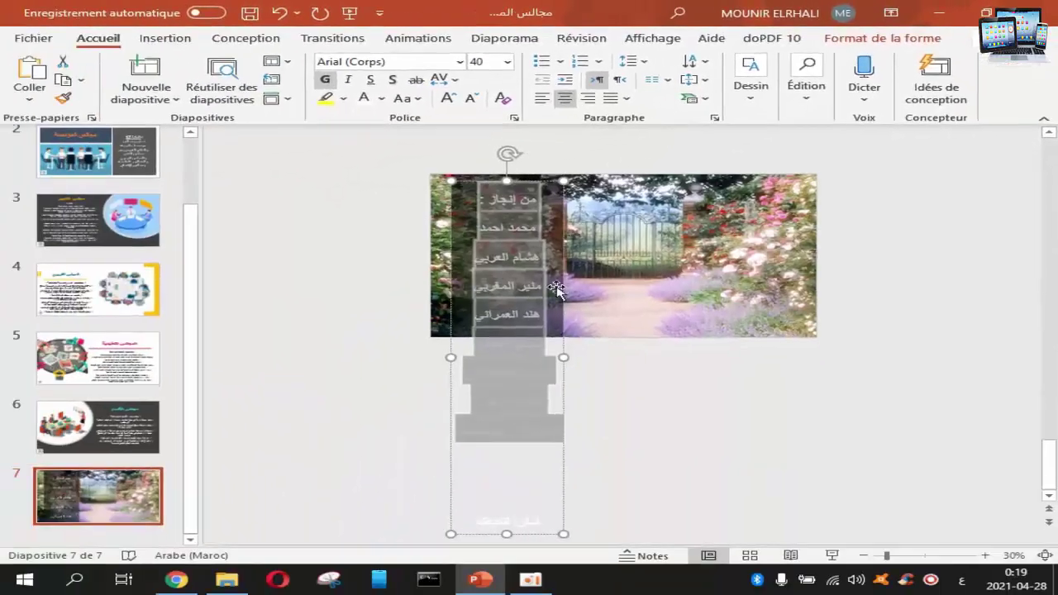
pyautogui.click(558, 191)
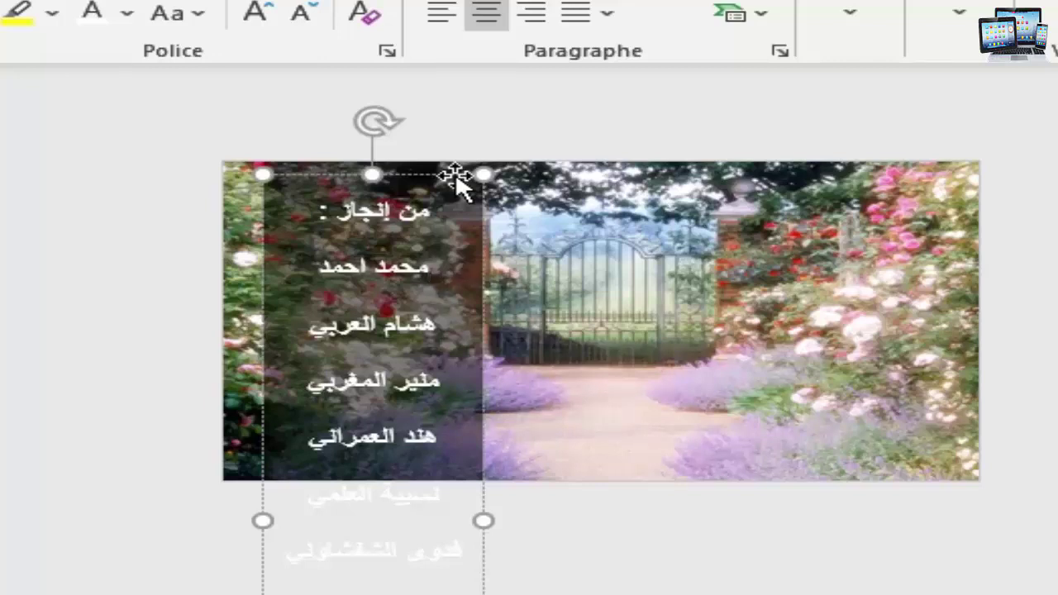
pyautogui.moveTo(456, 177)
pyautogui.mouseDown()
pyautogui.moveTo(455, 368)
pyautogui.moveTo(441, 477)
pyautogui.mouseUp()
pyautogui.scroll(-2, 441, 478)
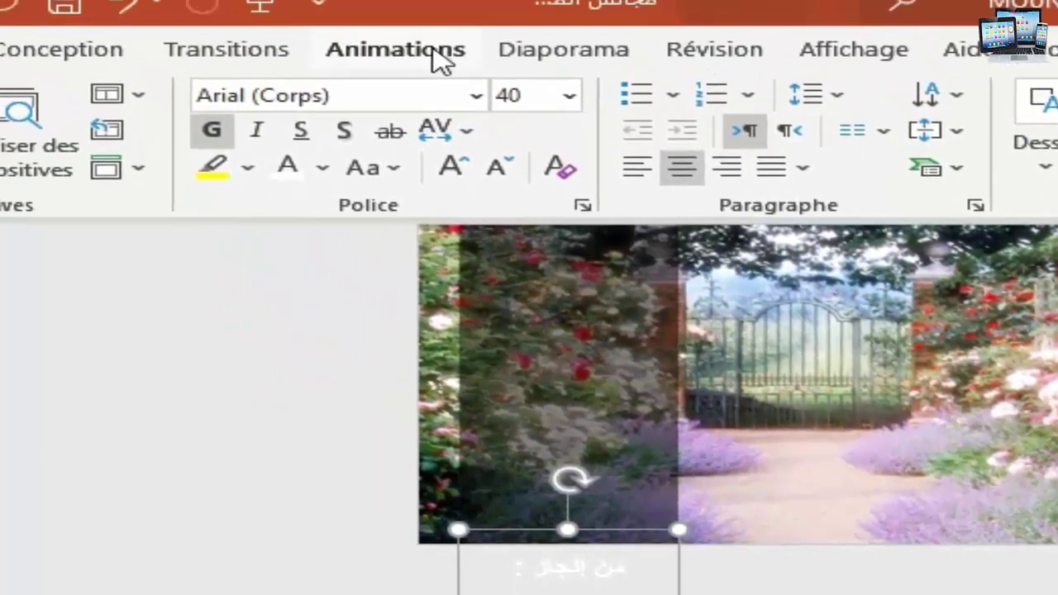
# - Add a Lines motion path to the credits box with the Up direction (Haut)
pyautogui.click(442, 60)
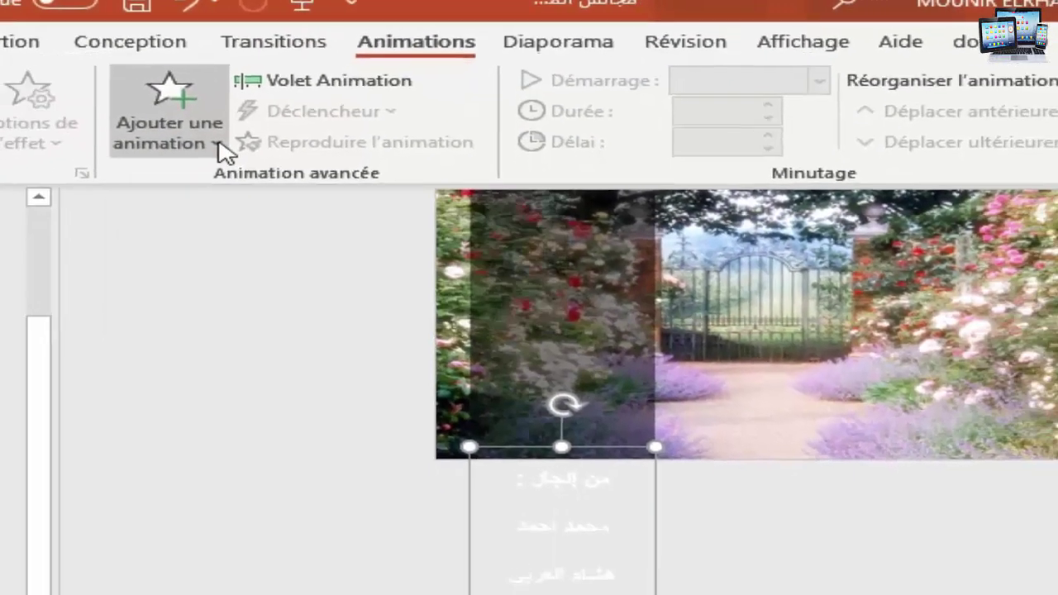
pyautogui.click(291, 112)
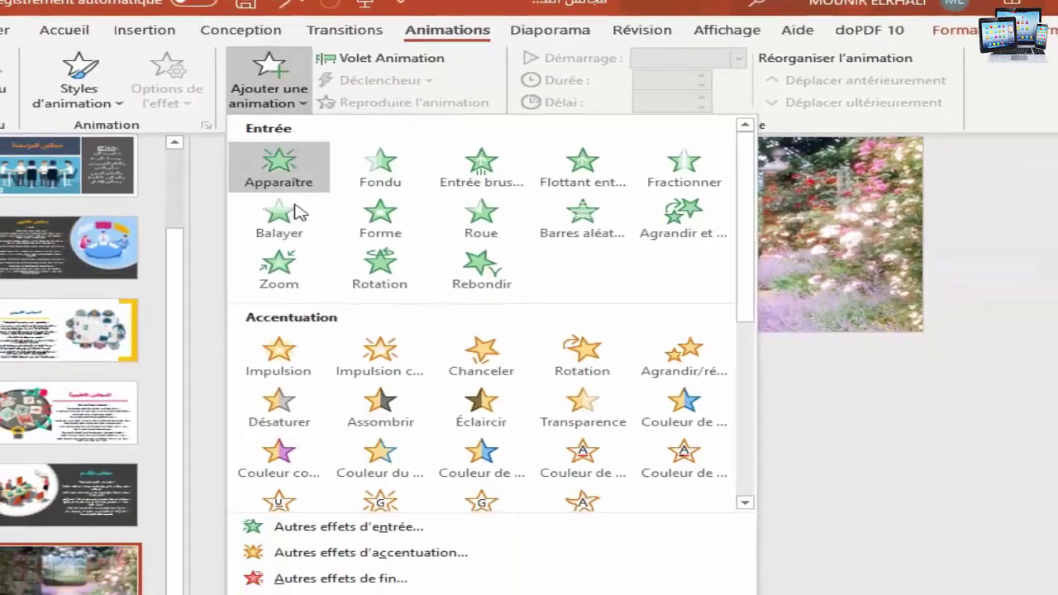
pyautogui.scroll(-5, 295, 207)
pyautogui.scroll(-1, 273, 248)
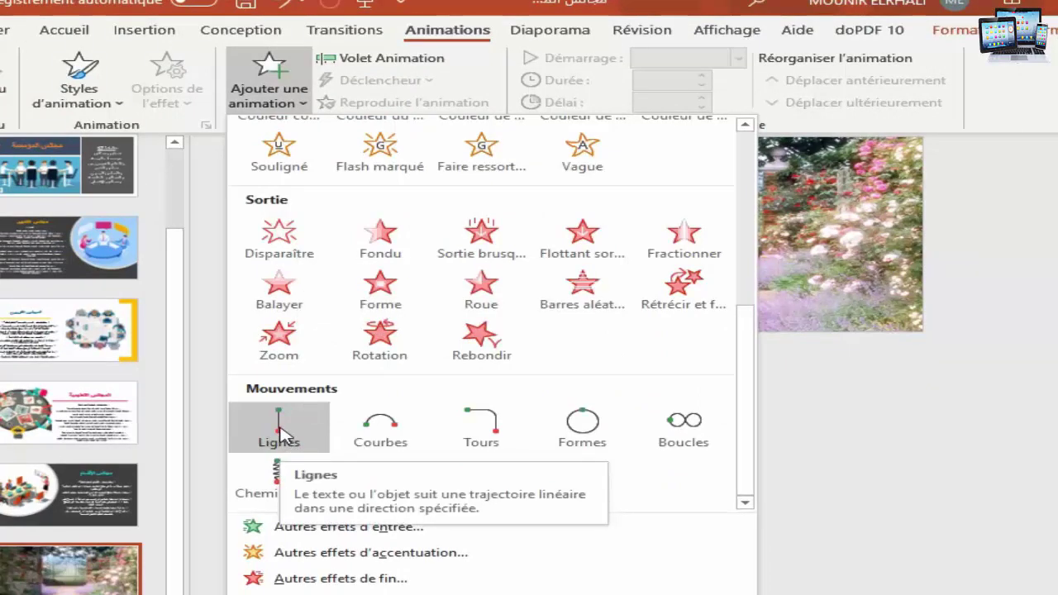
pyautogui.click(281, 434)
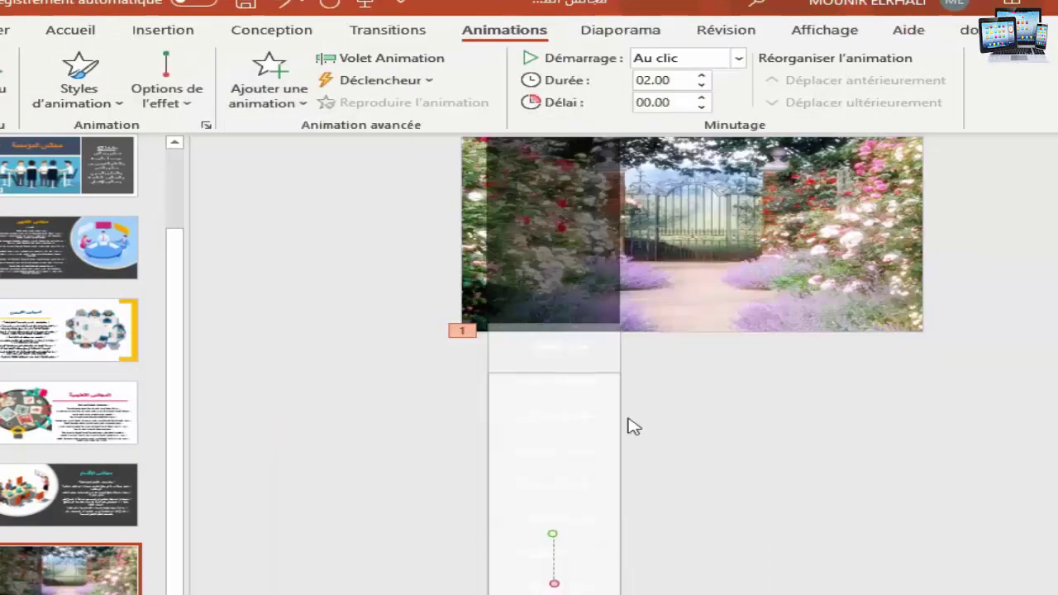
pyautogui.click(196, 111)
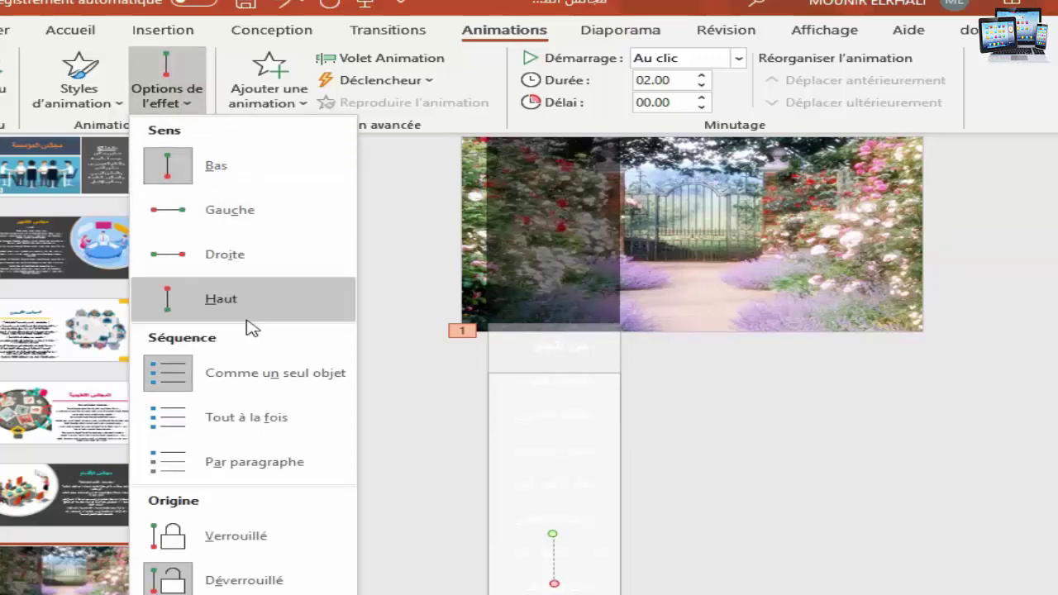
pyautogui.click(228, 302)
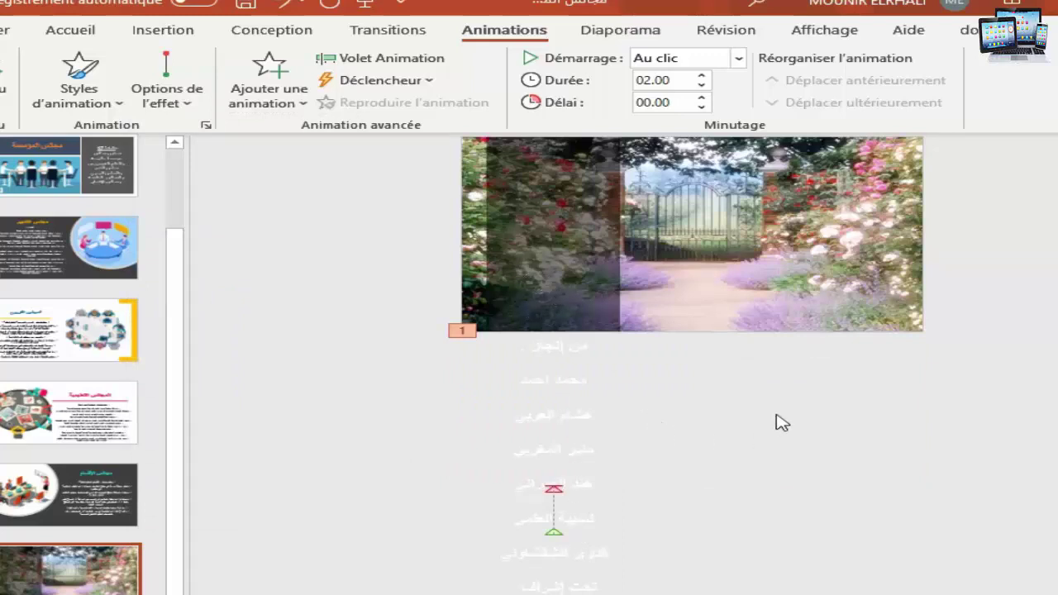
# - Extend the motion path end higher so the credits rise across the slide, then preview it
pyautogui.click(720, 507)
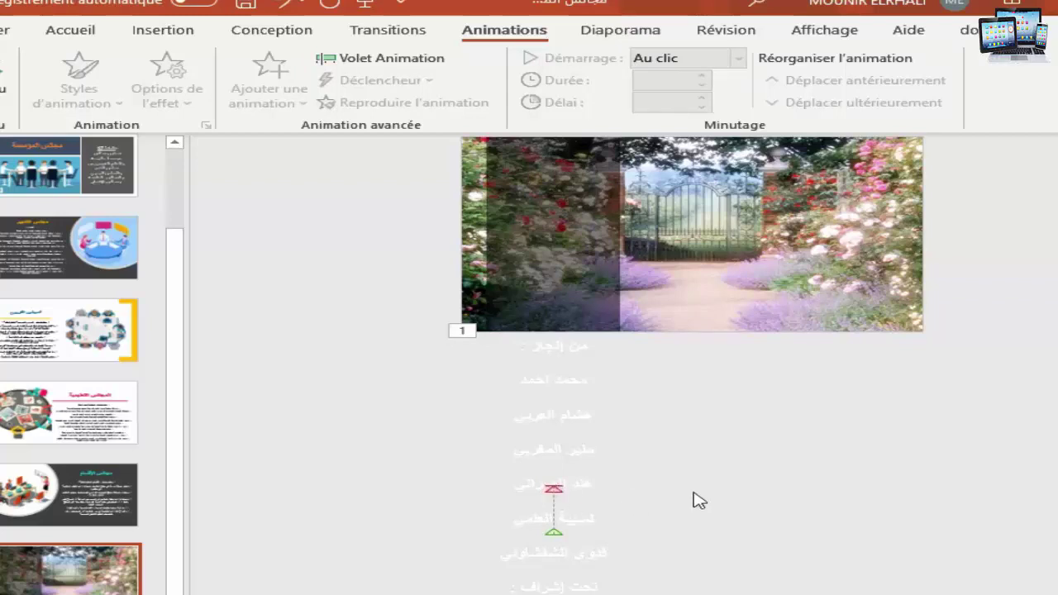
pyautogui.click(554, 487)
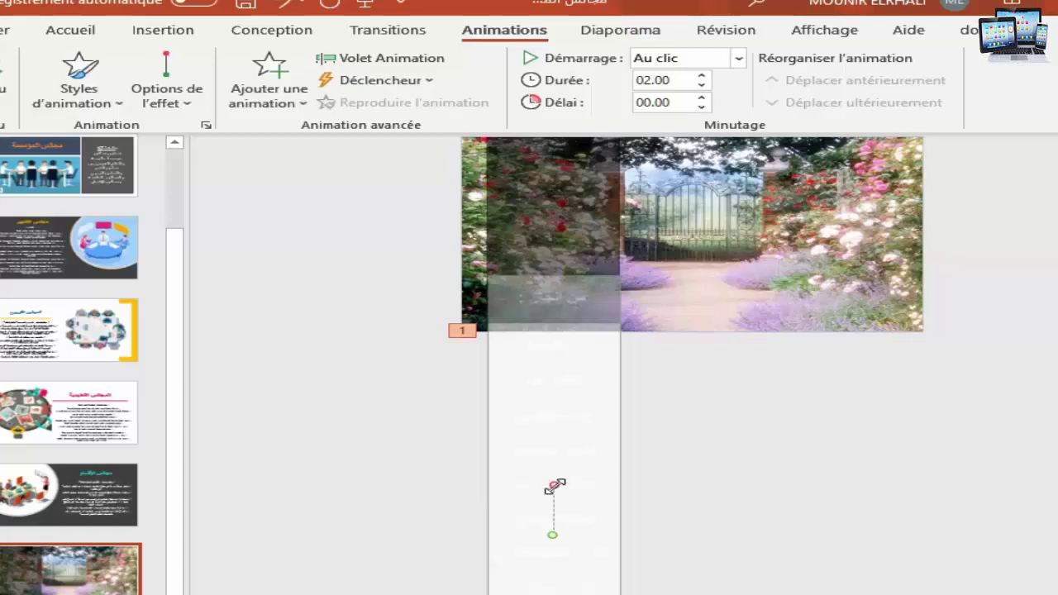
pyautogui.moveTo(555, 486); pyautogui.dragTo(560, 411)
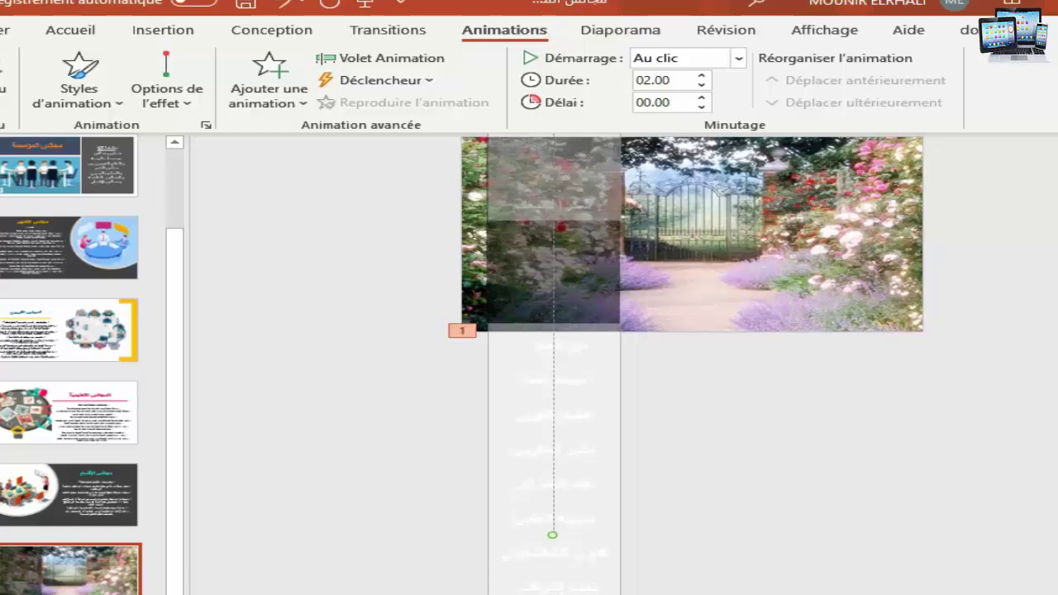
pyautogui.scroll(2, 686, 363)
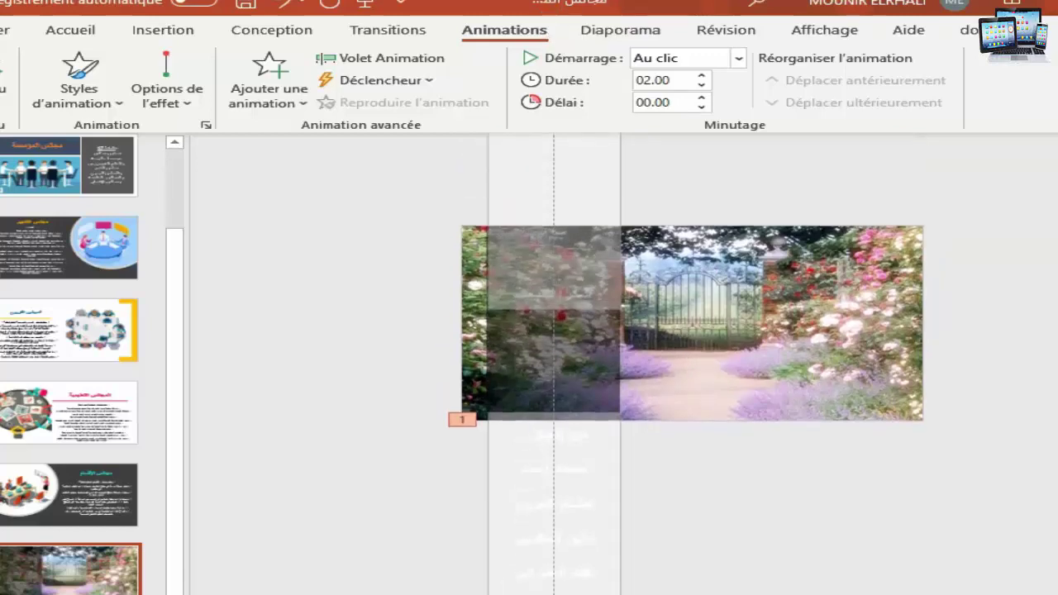
pyautogui.scroll(1, 686, 364)
pyautogui.click(600, 363)
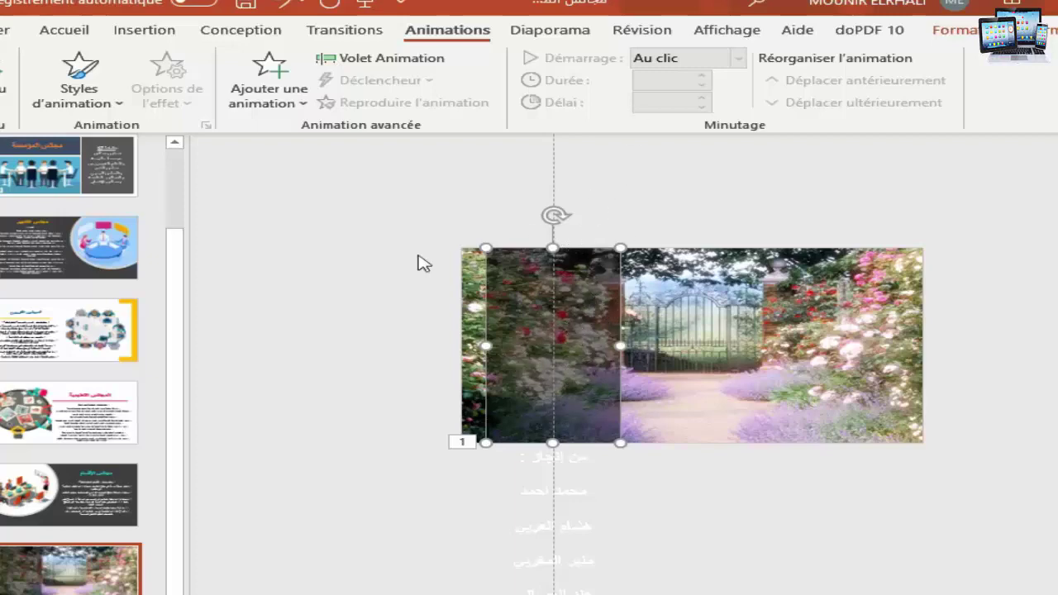
pyautogui.keyDown('ctrl'); pyautogui.scroll(5, 692, 309); pyautogui.keyUp('ctrl')
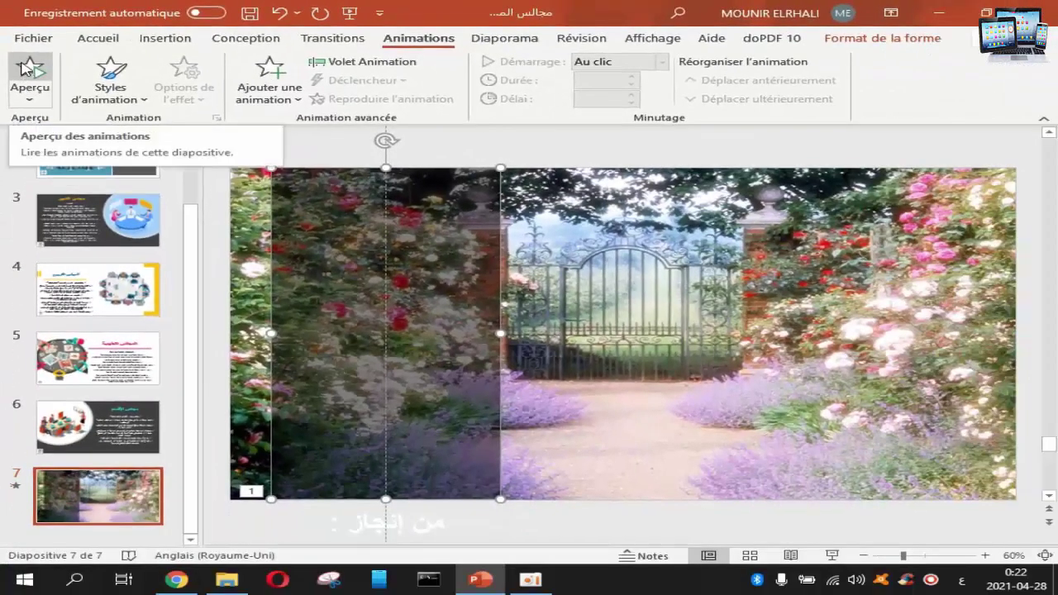
pyautogui.click(25, 68)
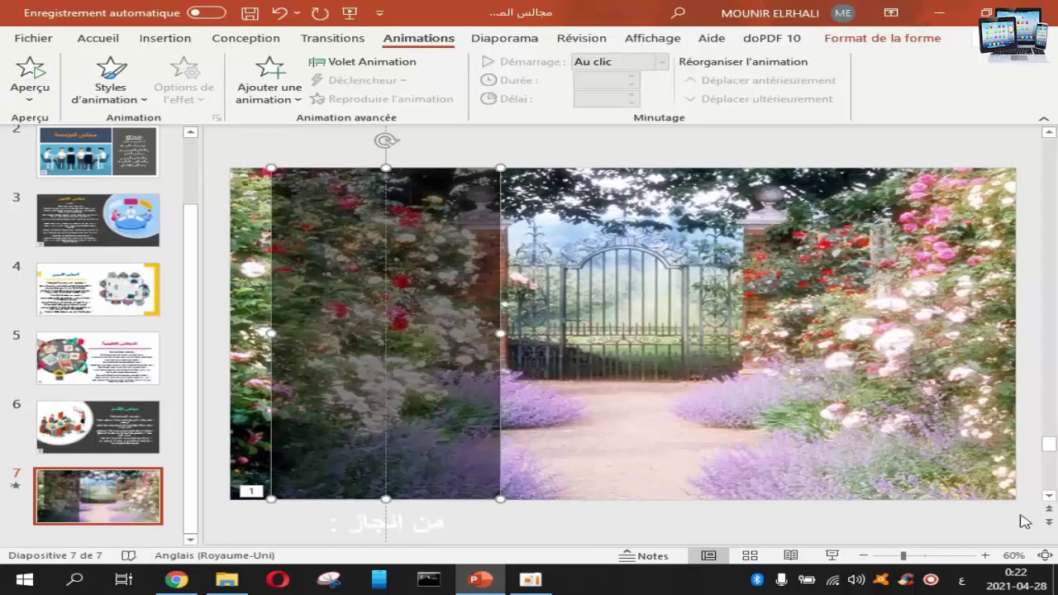
pyautogui.scroll(-3, 697, 320)
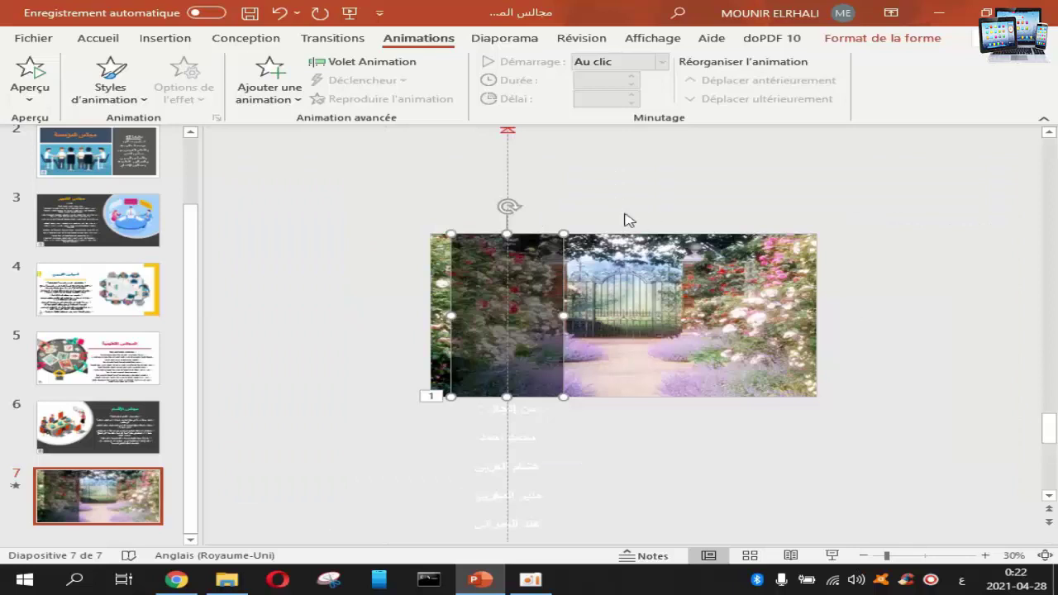
# - Fine-tune the end point of the credits' upward motion path
pyautogui.moveTo(508, 133); pyautogui.dragTo(506, 130)
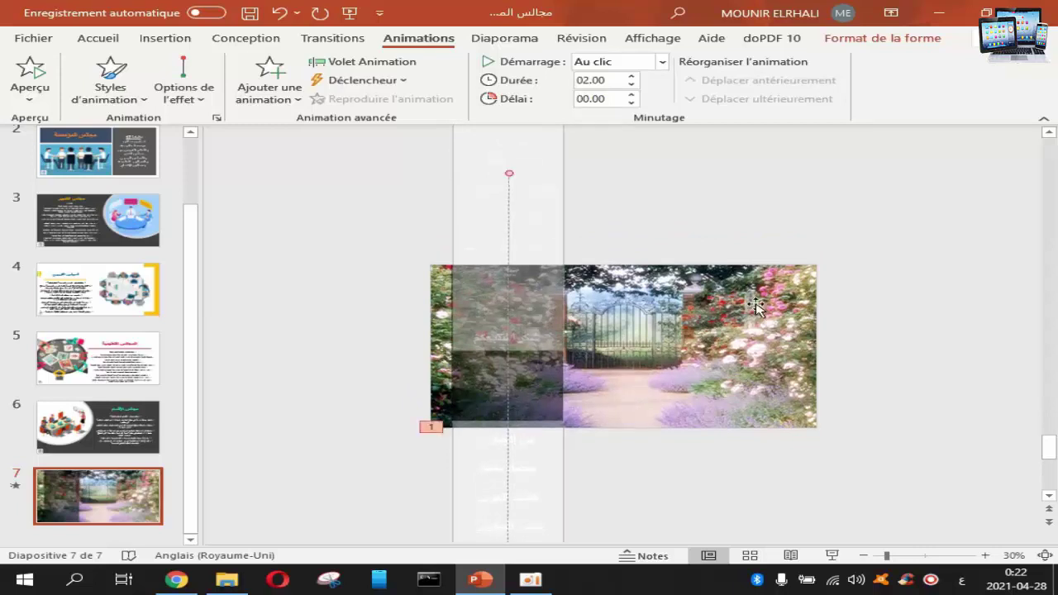
pyautogui.click(929, 299)
pyautogui.scroll(-1, 868, 401)
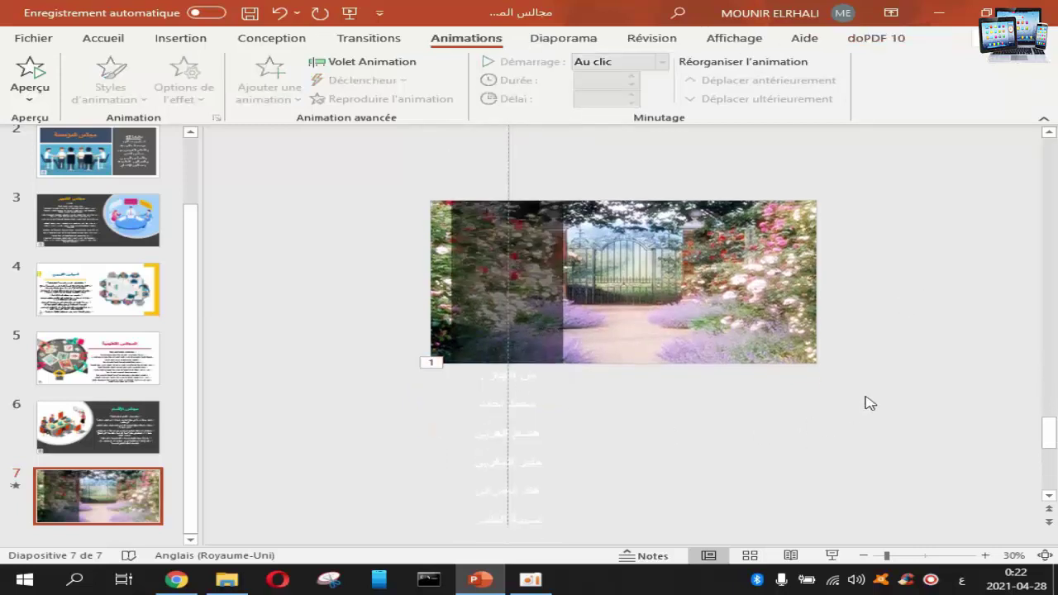
pyautogui.scroll(-1, 868, 401)
pyautogui.scroll(-1, 868, 401)
pyautogui.scroll(-2, 867, 401)
pyautogui.scroll(-1, 867, 401)
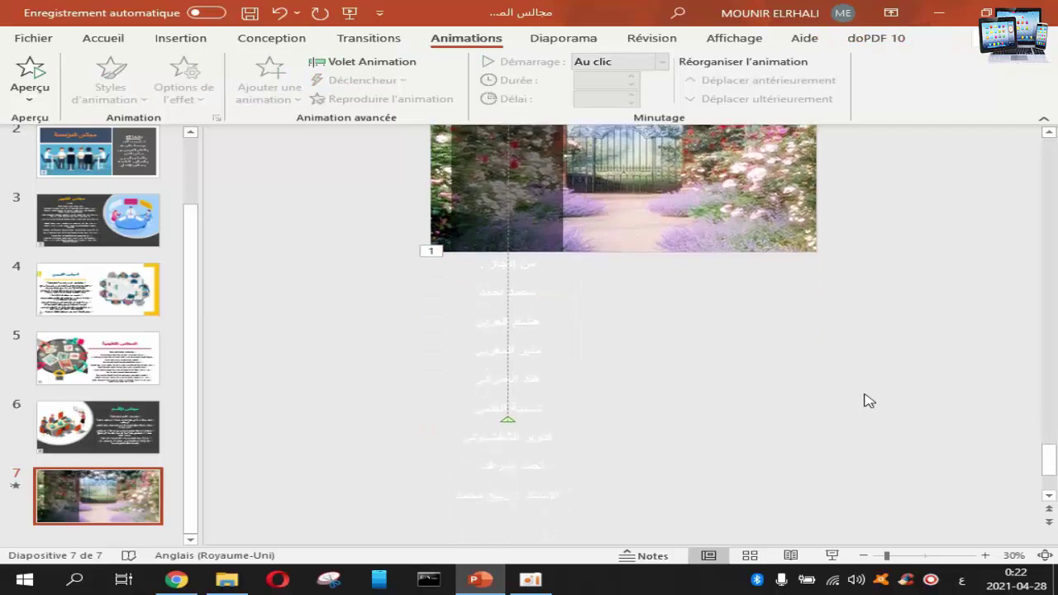
pyautogui.scroll(-1, 868, 401)
pyautogui.scroll(-2, 867, 401)
# - Enlarge the last lines of the credits two font steps and zoom the view to 50%
pyautogui.moveTo(477, 529); pyautogui.dragTo(541, 534)
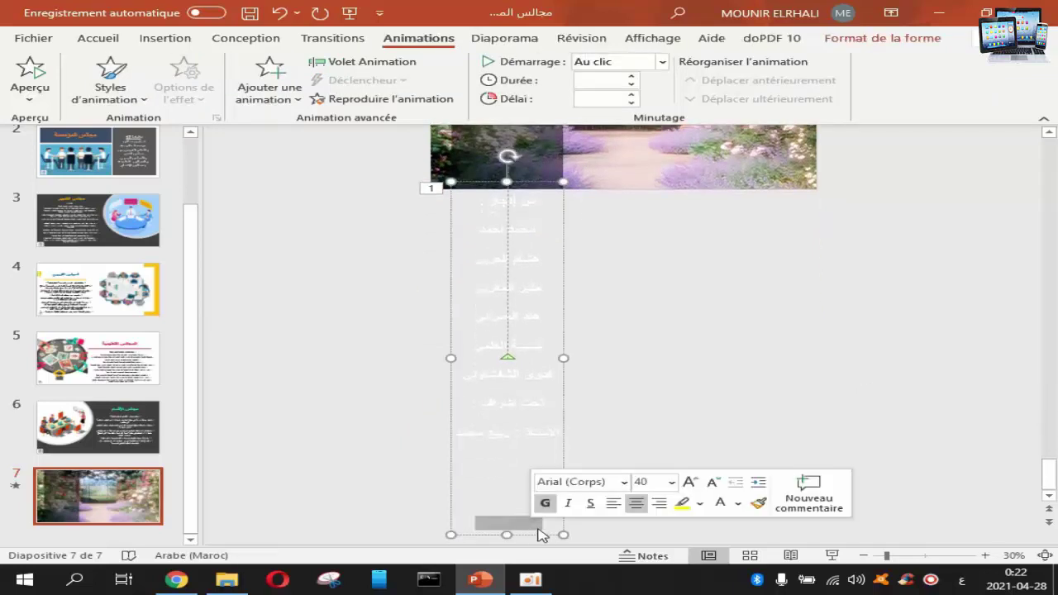
pyautogui.click(690, 482)
pyautogui.click(690, 482)
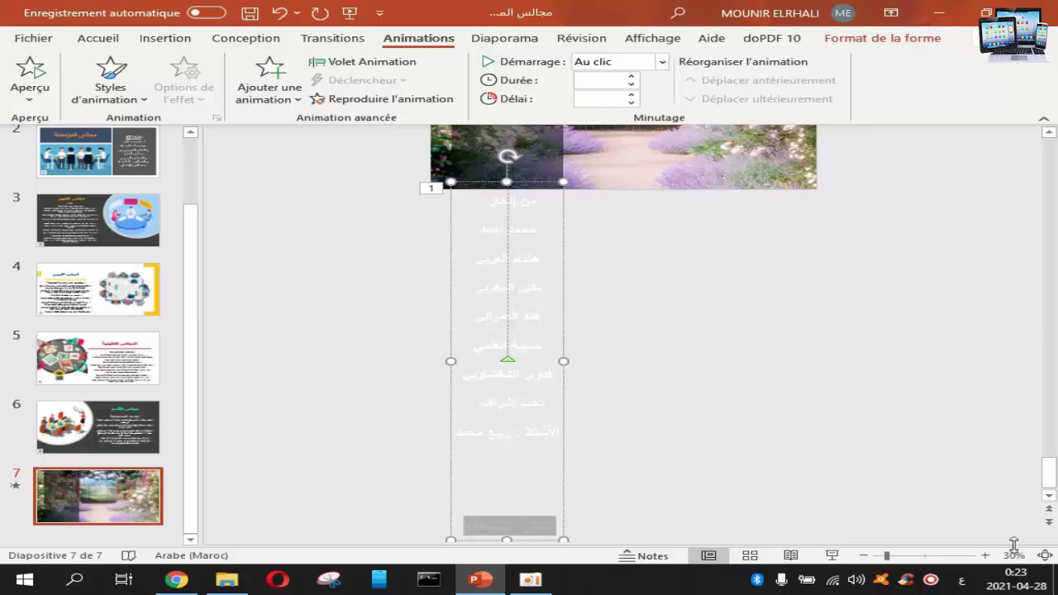
pyautogui.click(986, 555)
pyautogui.click(986, 556)
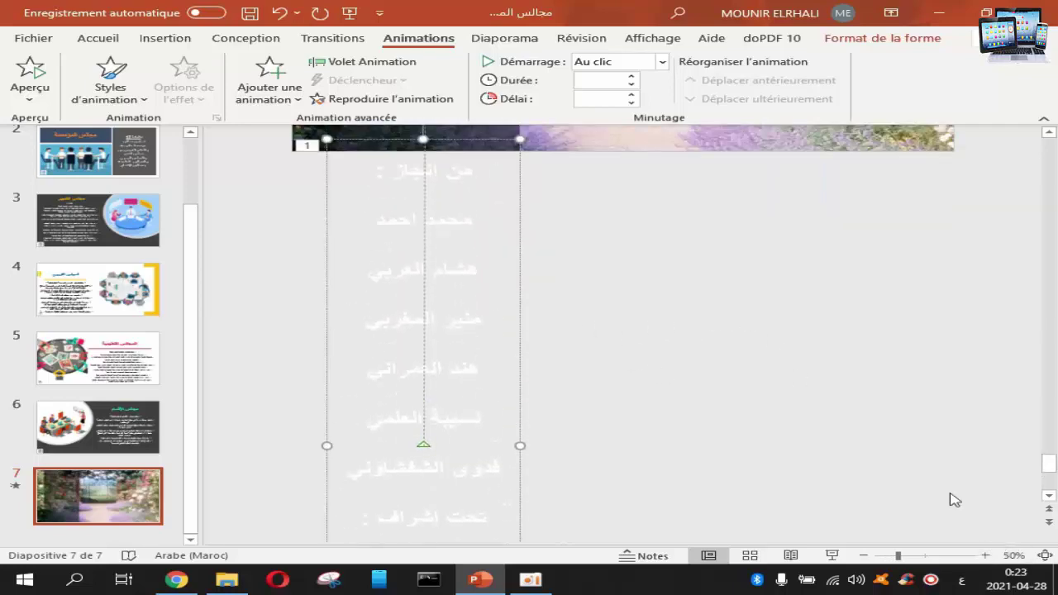
# - Set the credits animation Duration to 10.00 seconds and preview the slower scroll
pyautogui.scroll(5, 955, 499)
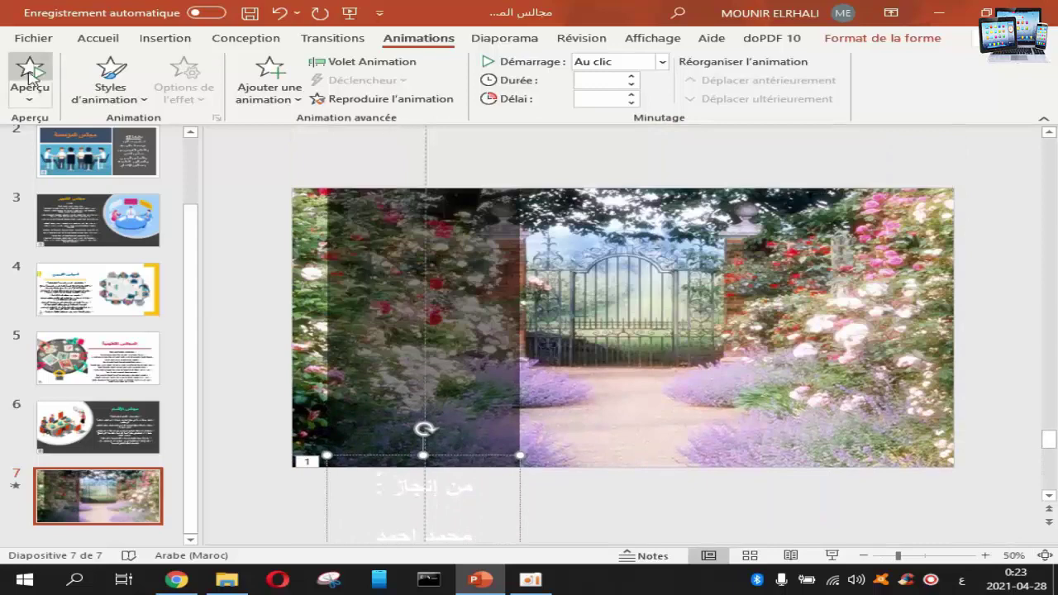
pyautogui.click(24, 73)
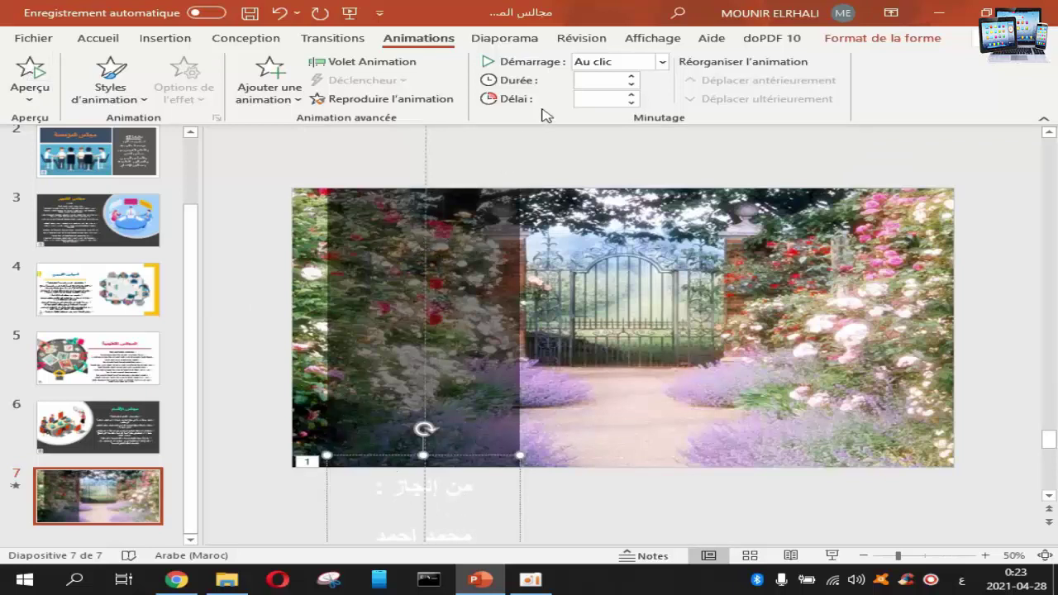
pyautogui.click(476, 458)
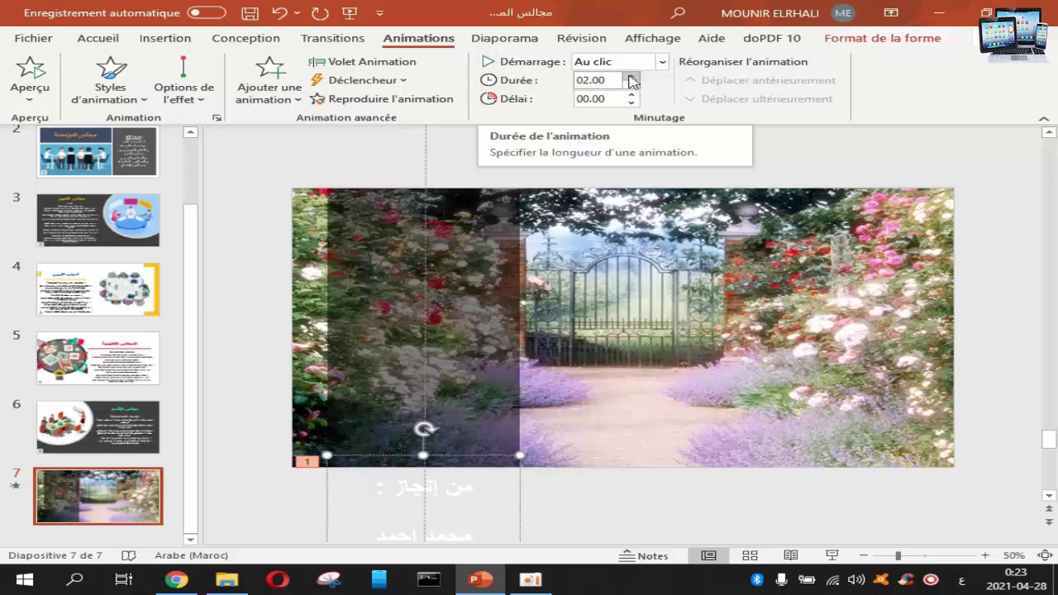
pyautogui.click(633, 78)
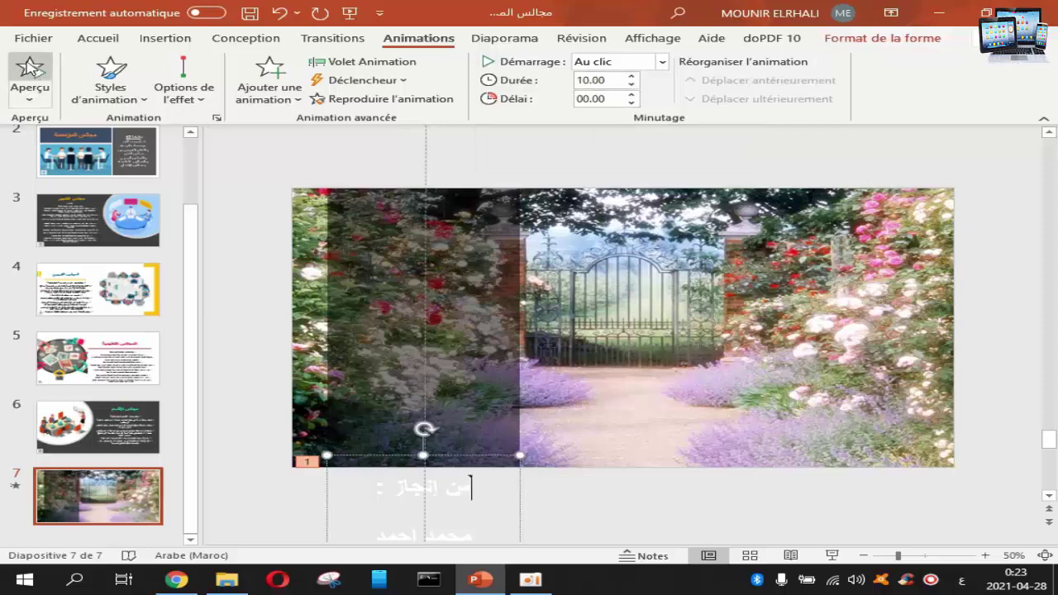
pyautogui.click(29, 67)
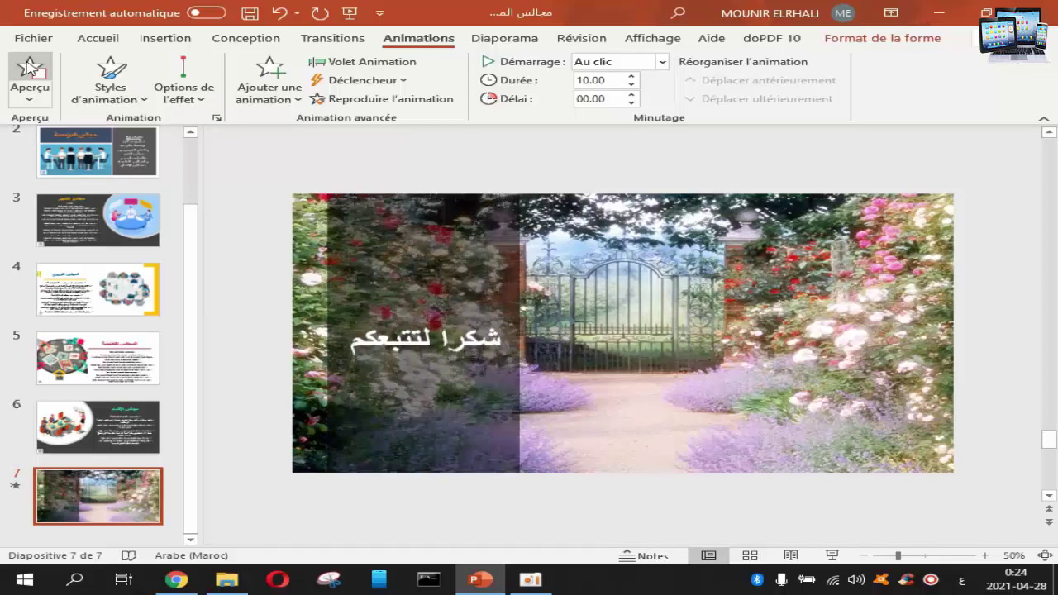
# - Set the credits animation's smooth start (Démarrage en douceur) to 0 s in Effect Options
pyautogui.click(29, 66)
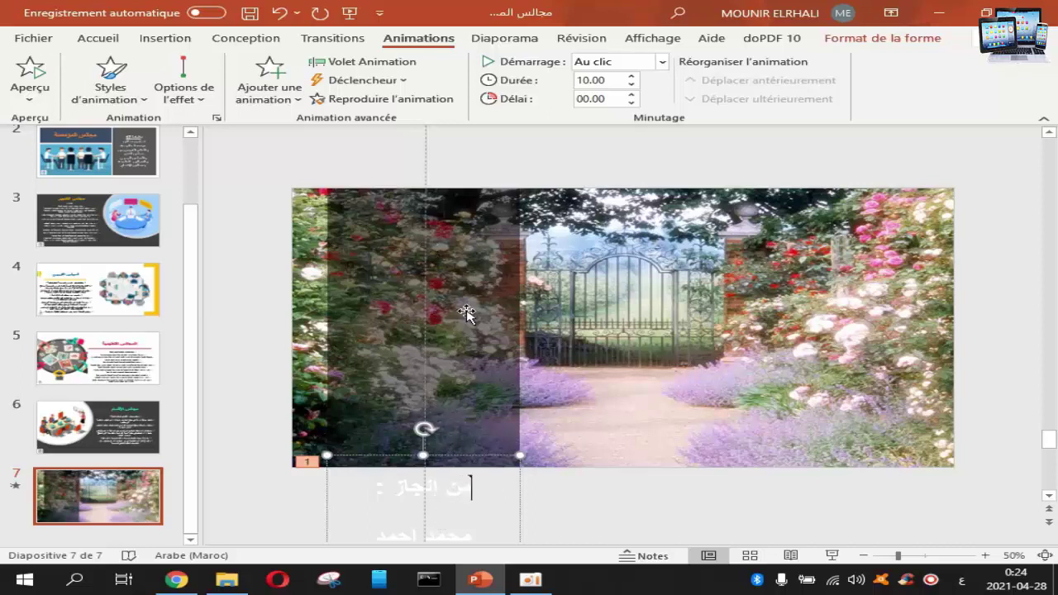
pyautogui.click(368, 65)
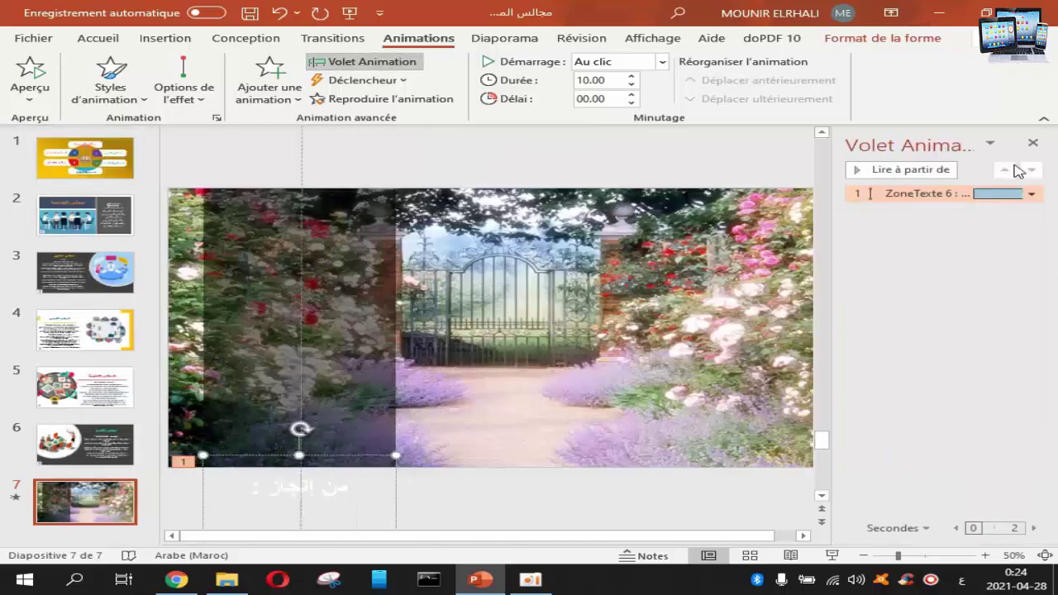
pyautogui.click(1033, 193)
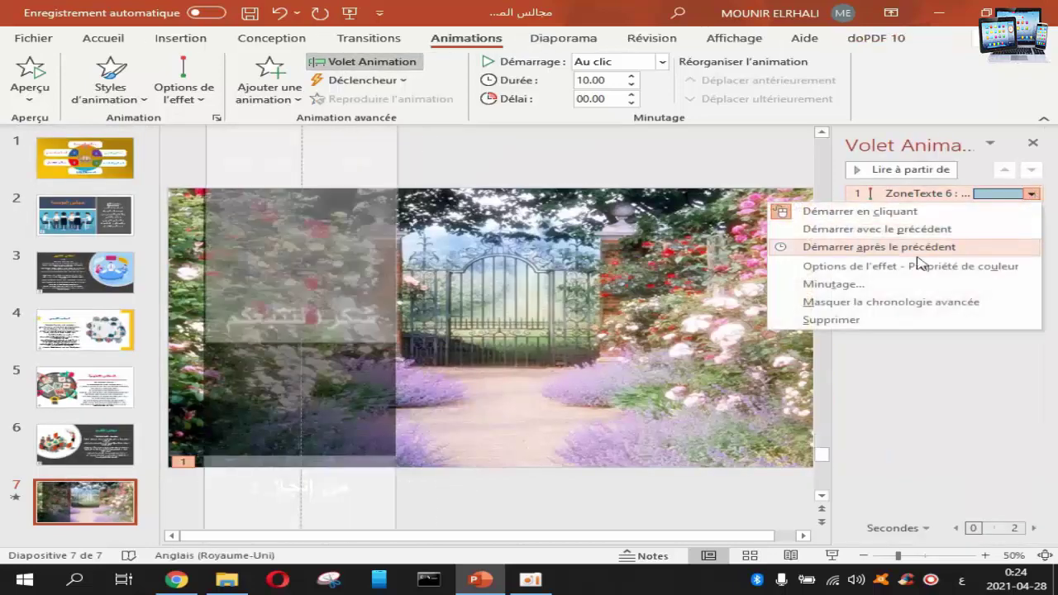
pyautogui.click(877, 267)
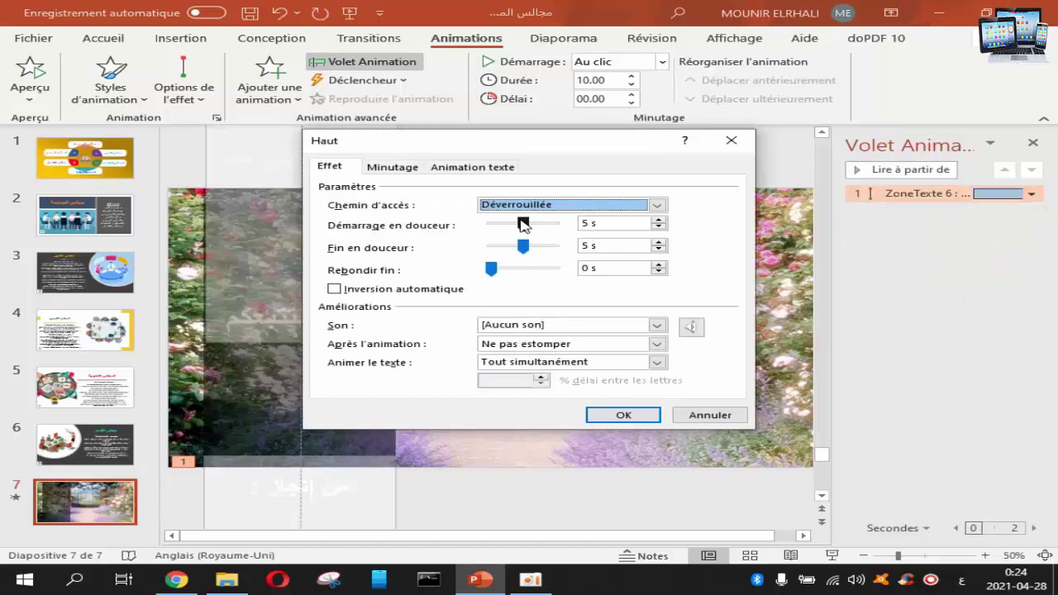
pyautogui.click(523, 225)
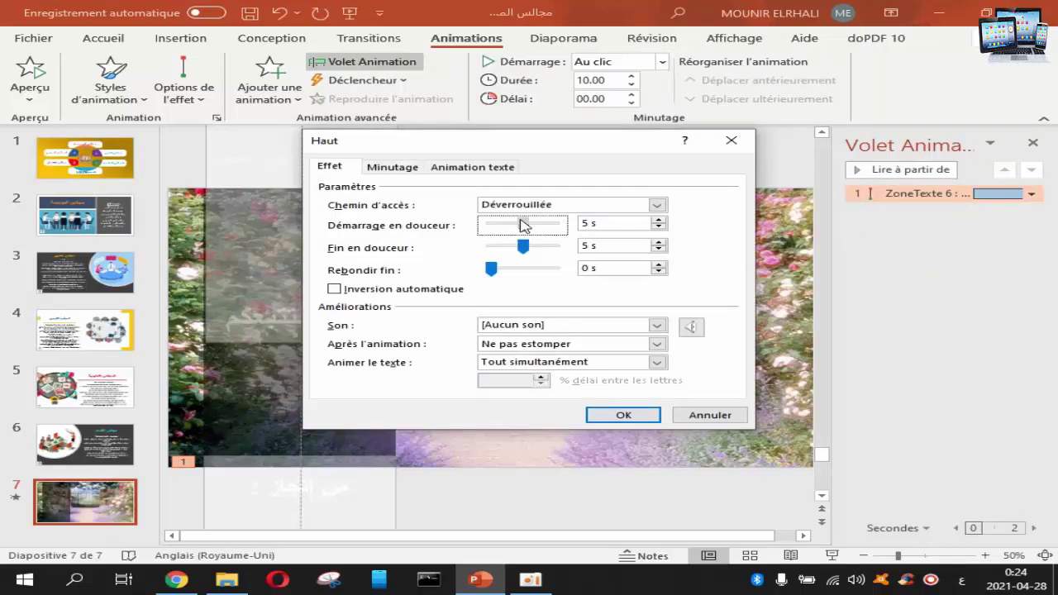
pyautogui.moveTo(513, 225); pyautogui.dragTo(478, 230)
pyautogui.click(618, 415)
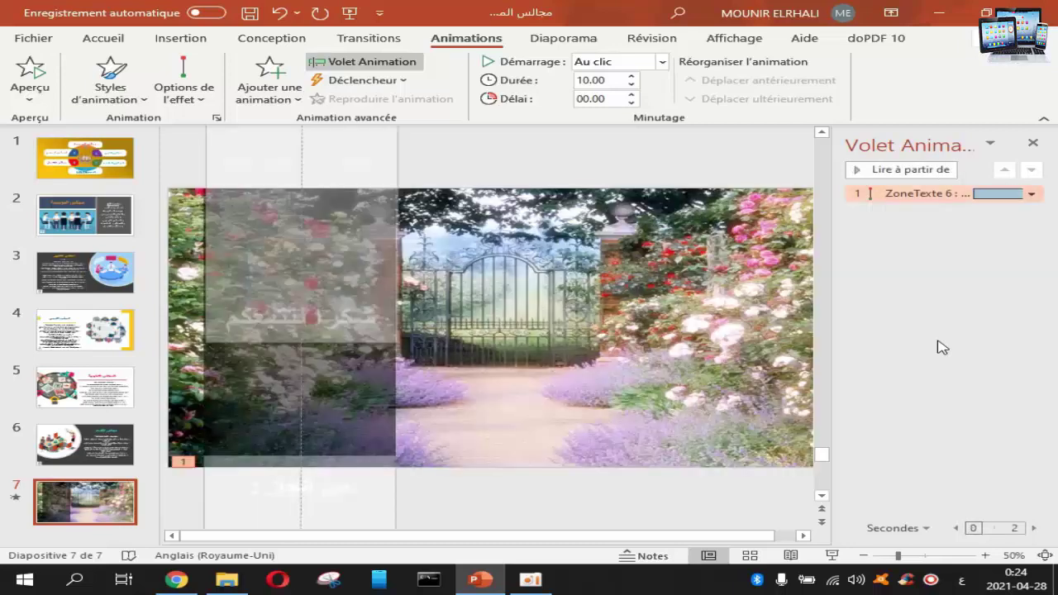
pyautogui.click(1032, 145)
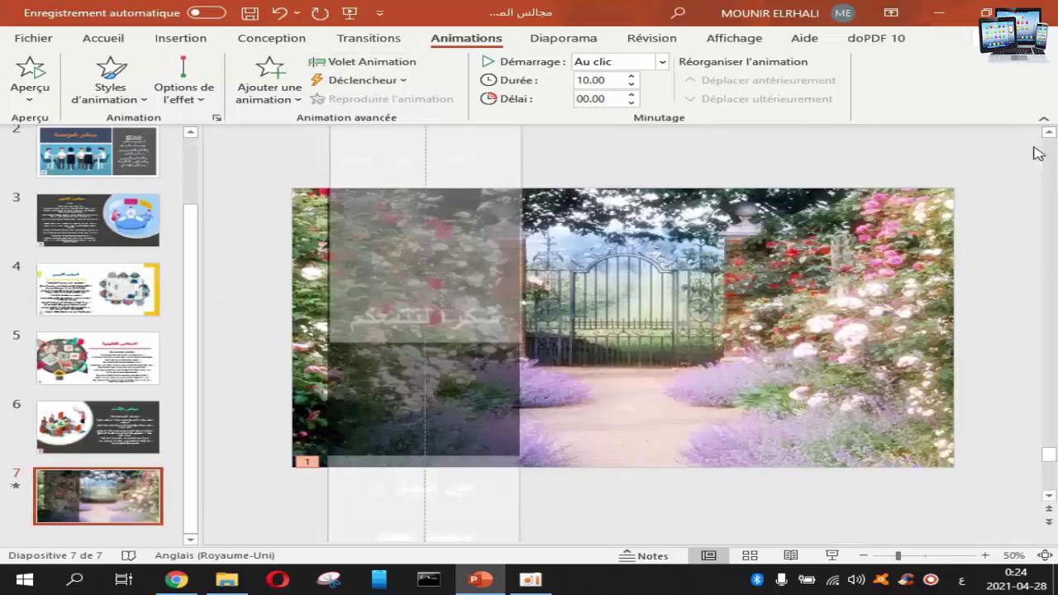
pyautogui.scroll(1, 347, 450)
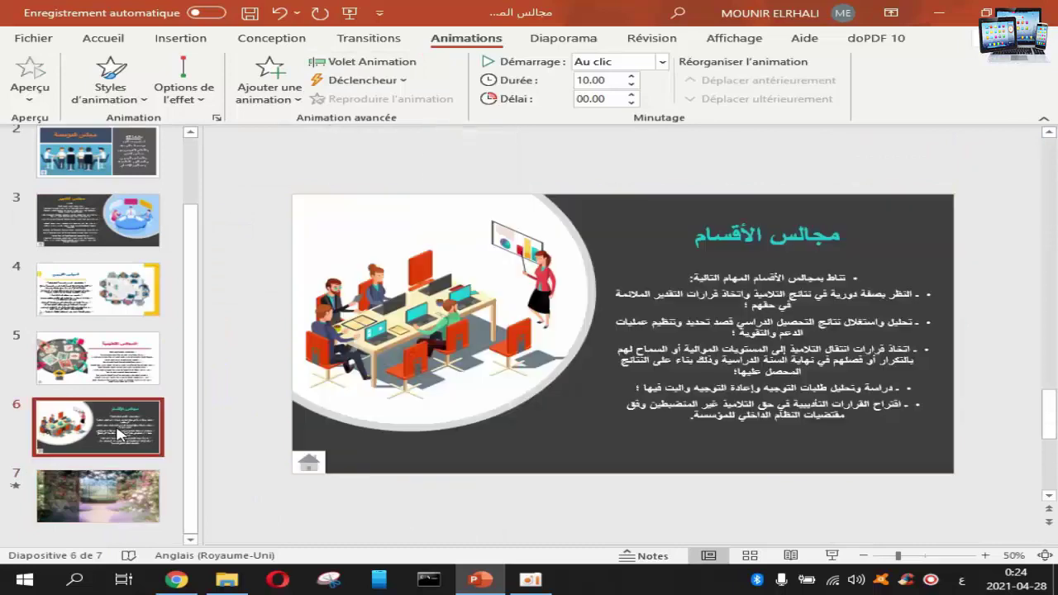
pyautogui.click(832, 555)
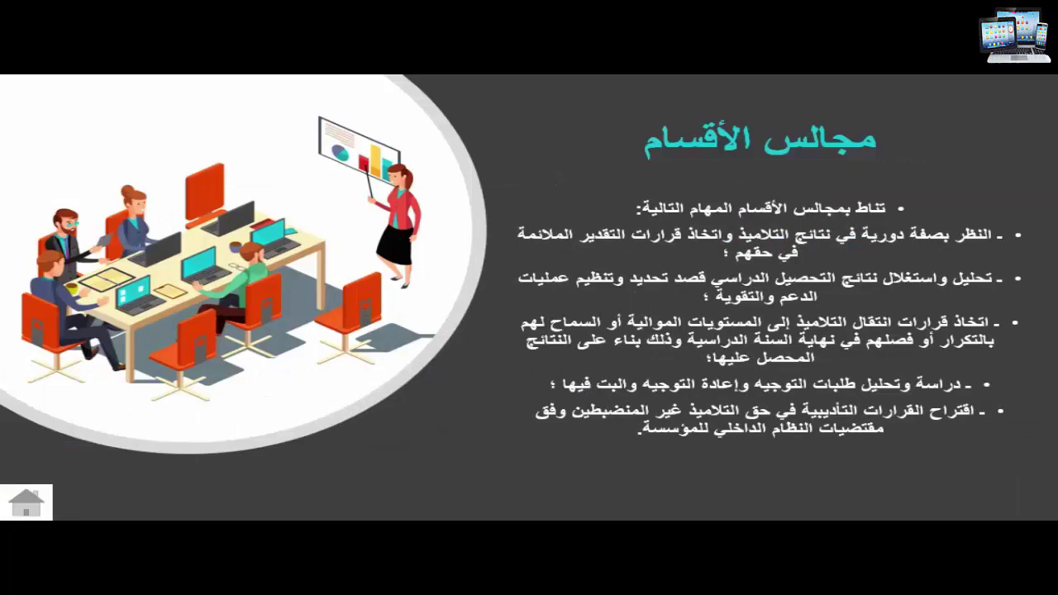
pyautogui.press('Right')
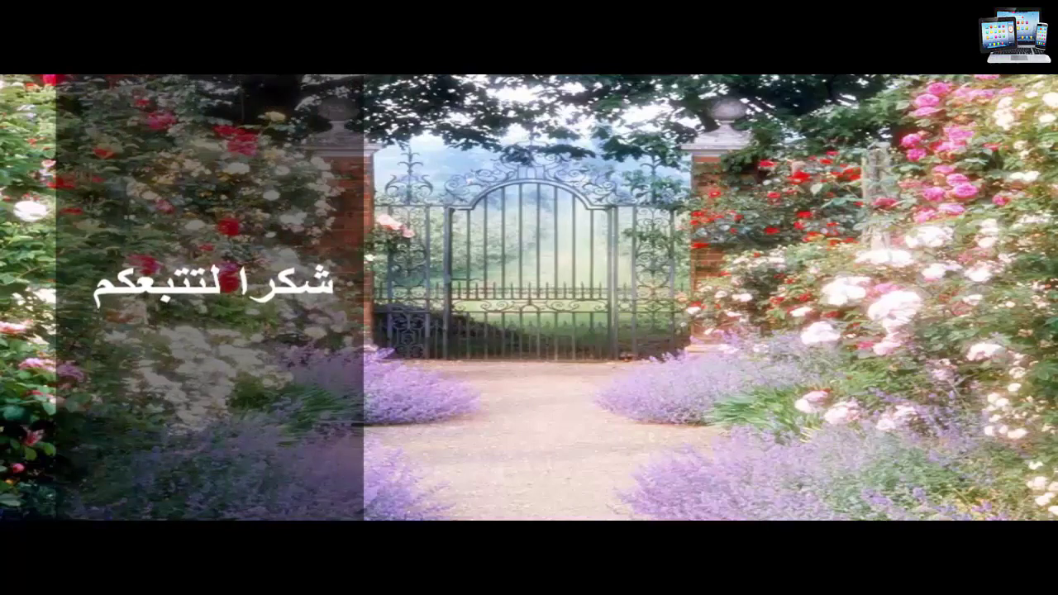
pyautogui.rightClick(753, 574)
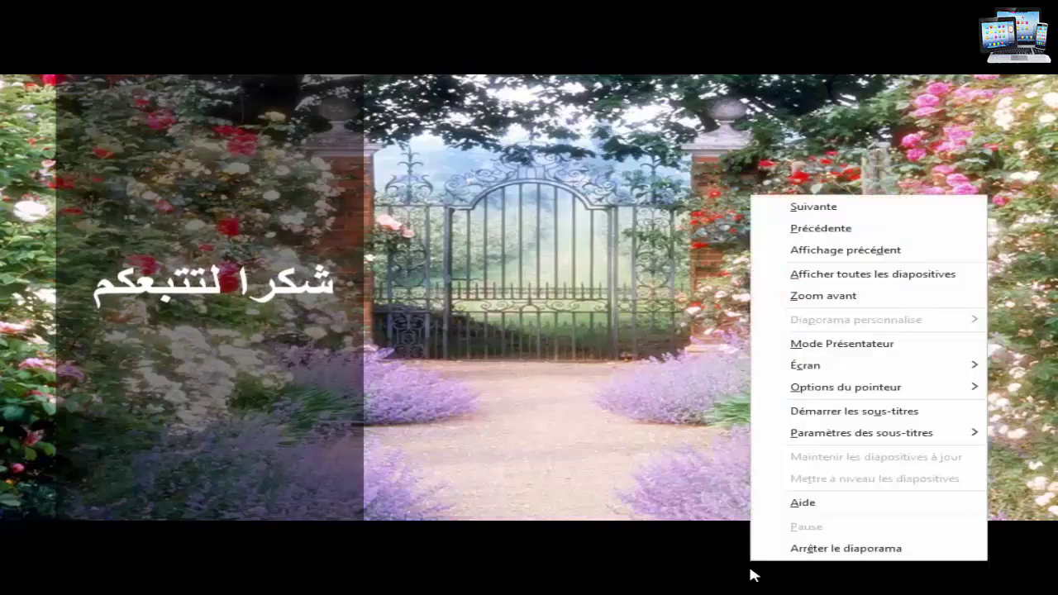
pyautogui.click(841, 553)
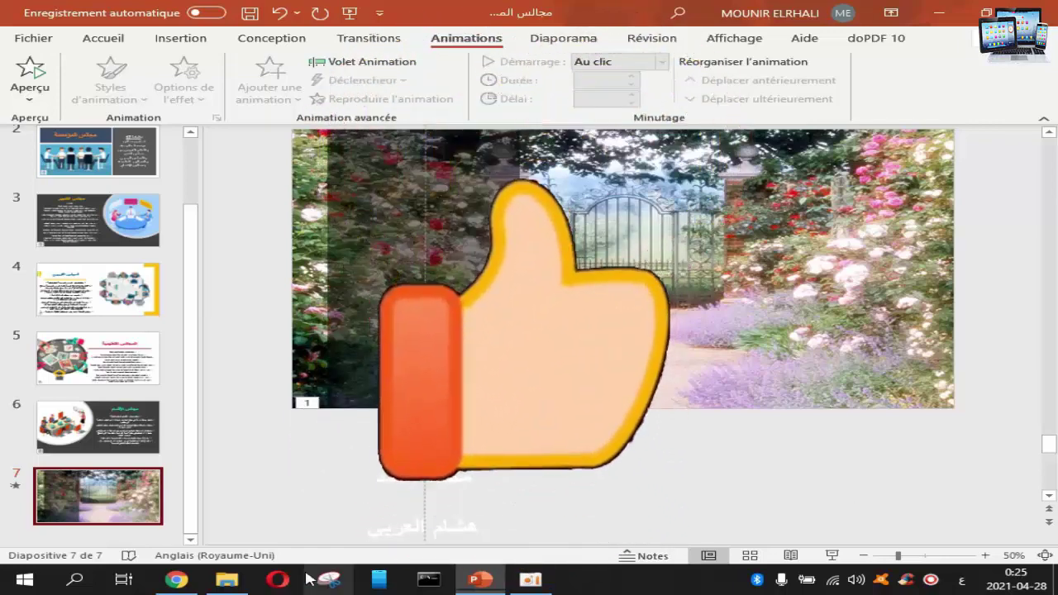
# - Switch to Chrome on the 'دروس التقنية' channel's Vidéos tab, scrolled up to the banner
pyautogui.click(176, 579)
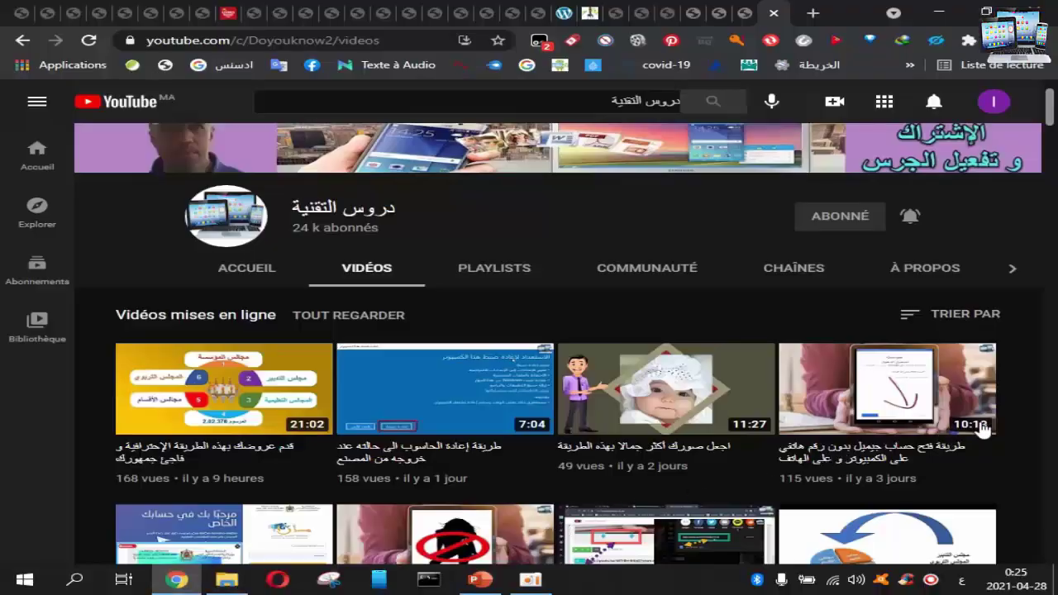
pyautogui.scroll(1, 1046, 419)
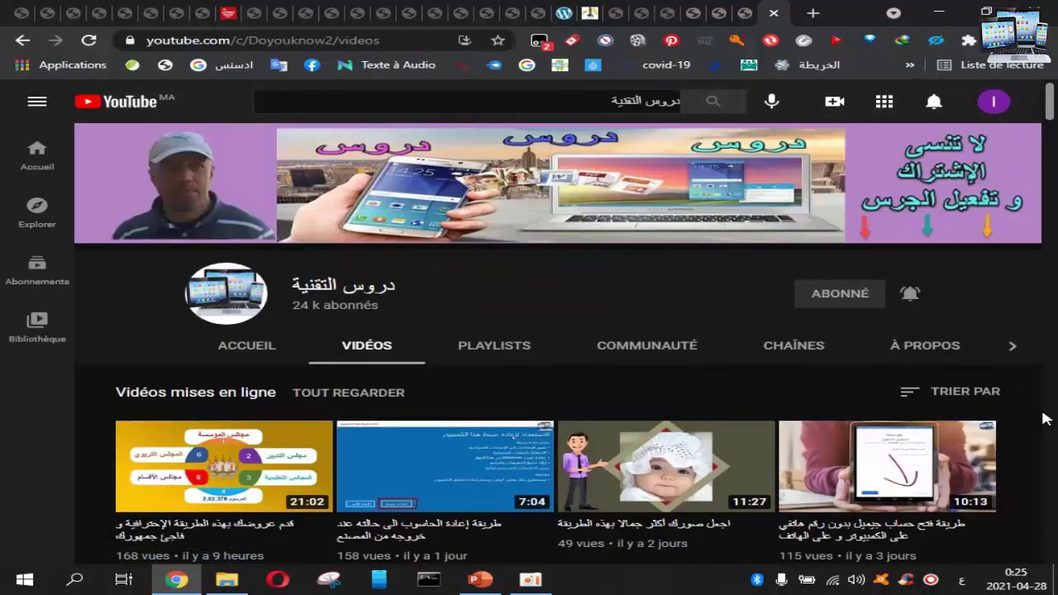